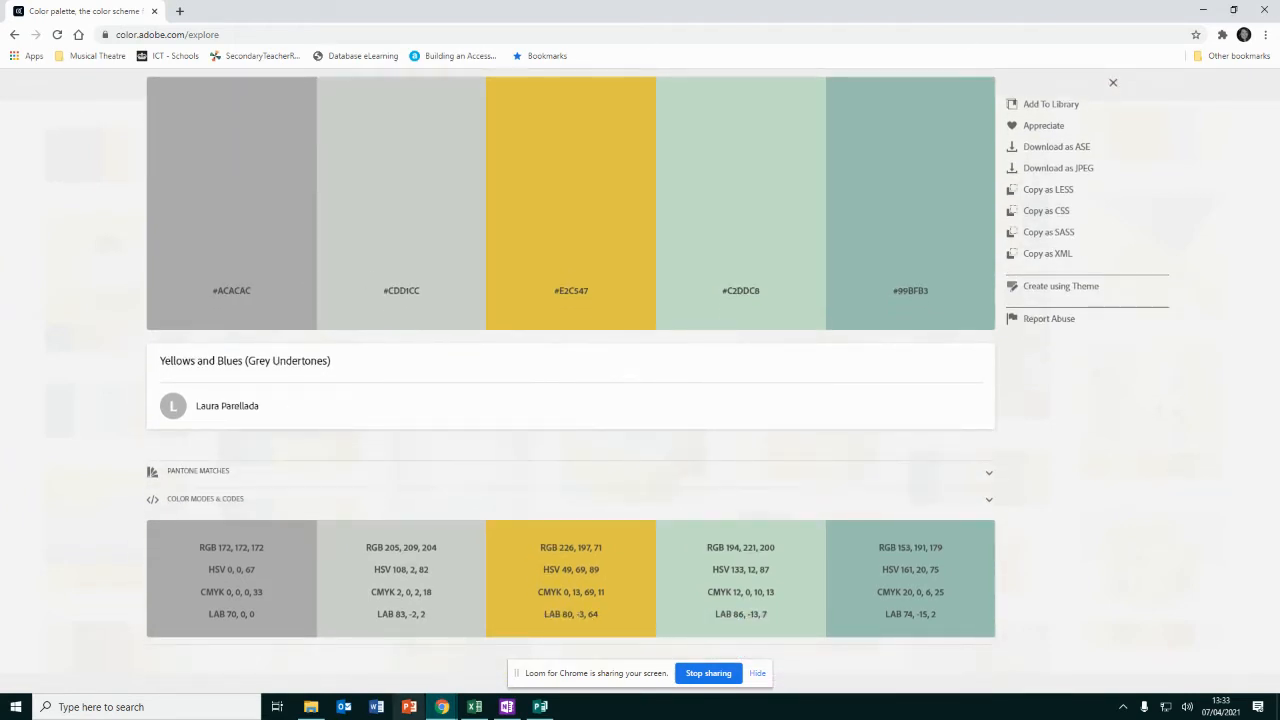
Switch to Publisher, draw a circle about 13.8 cm in diameter on the blank page, and move it to about 3 cm from the page's left and top edges
click(540, 706)
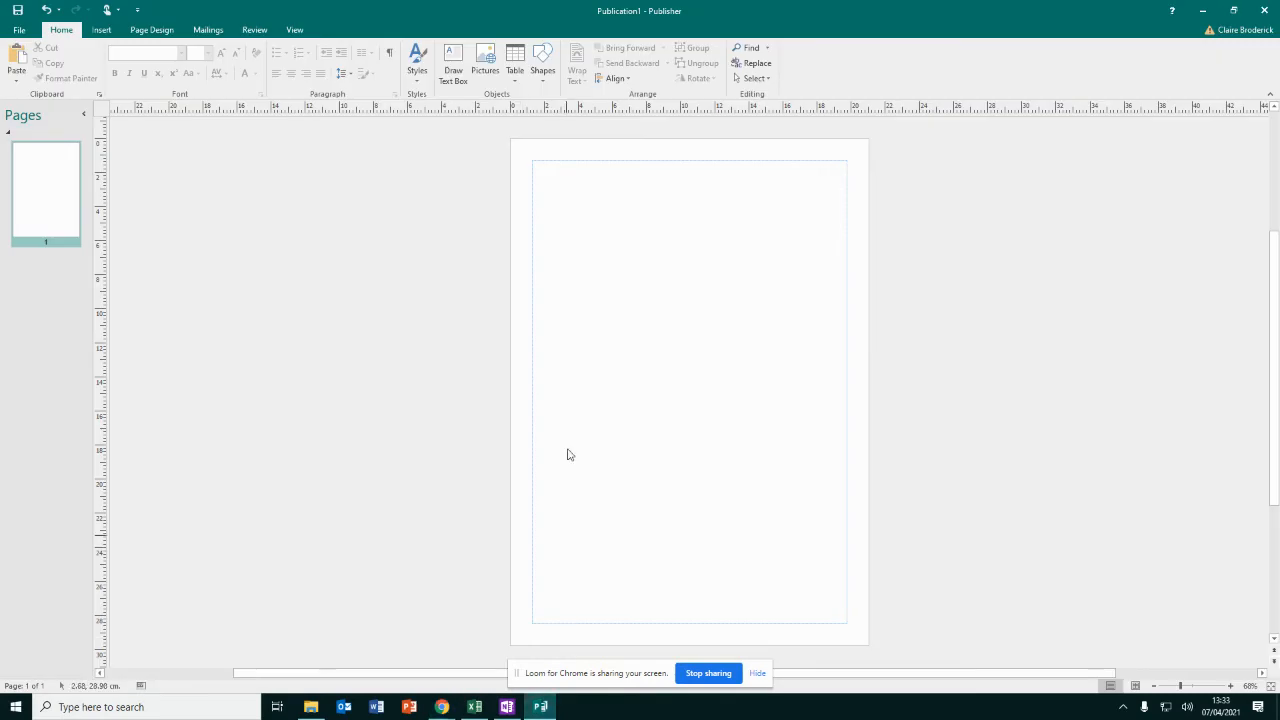
click(101, 30)
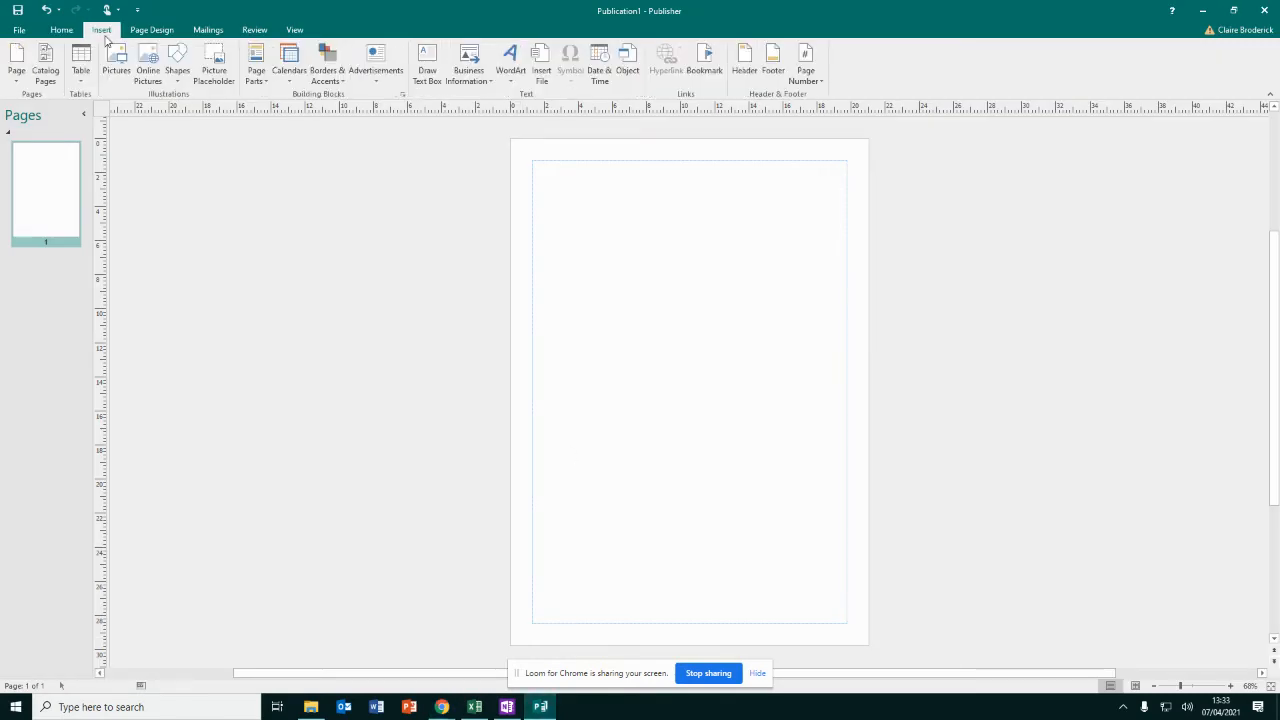
click(177, 65)
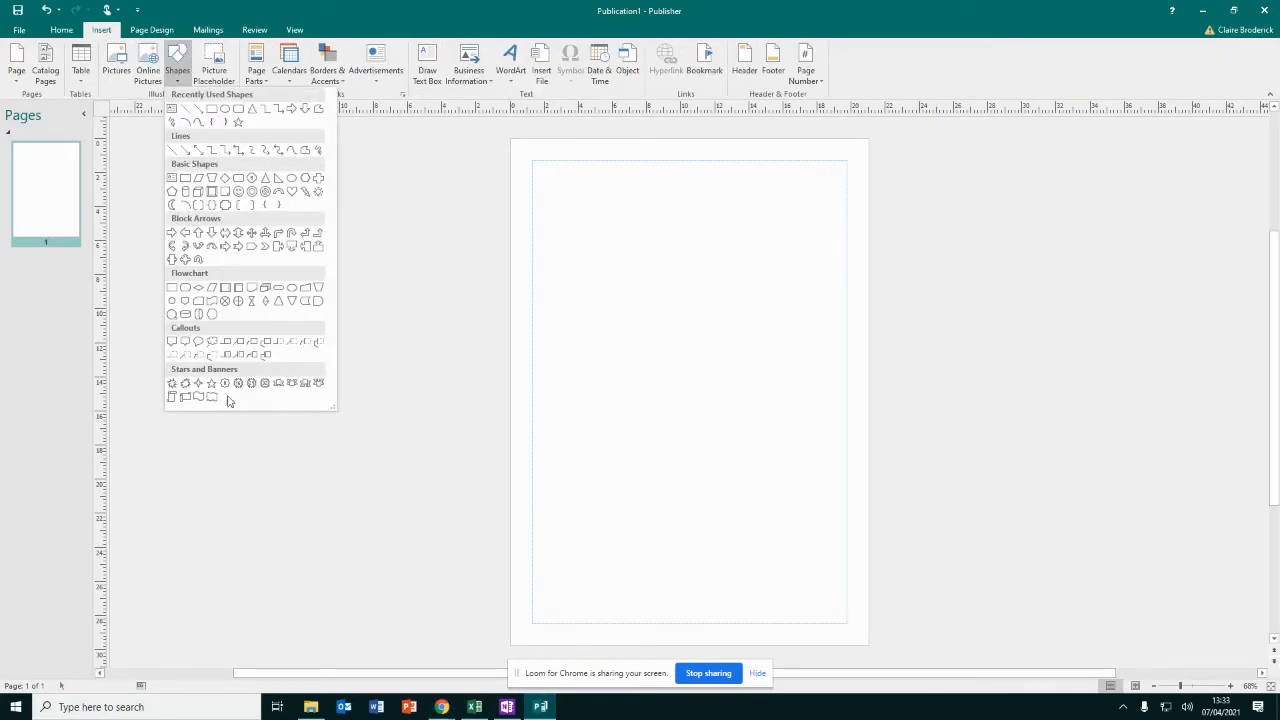
click(225, 108)
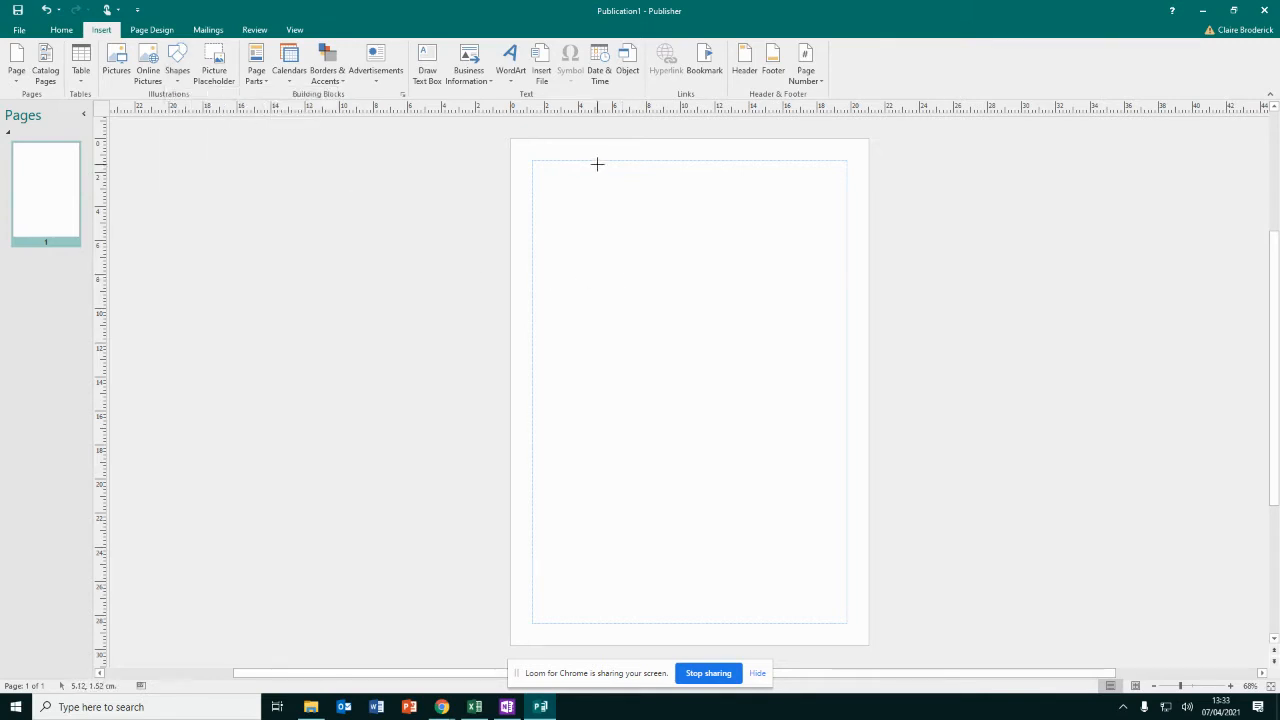
mouse_move(589, 173)
mouse_down()
mouse_move(751, 277)
mouse_move(737, 289)
mouse_move(659, 257)
mouse_move(660, 243)
mouse_move(760, 334)
mouse_move(697, 257)
mouse_move(594, 219)
mouse_move(734, 314)
mouse_move(818, 409)
mouse_up()
drag(716, 246, 681, 264)
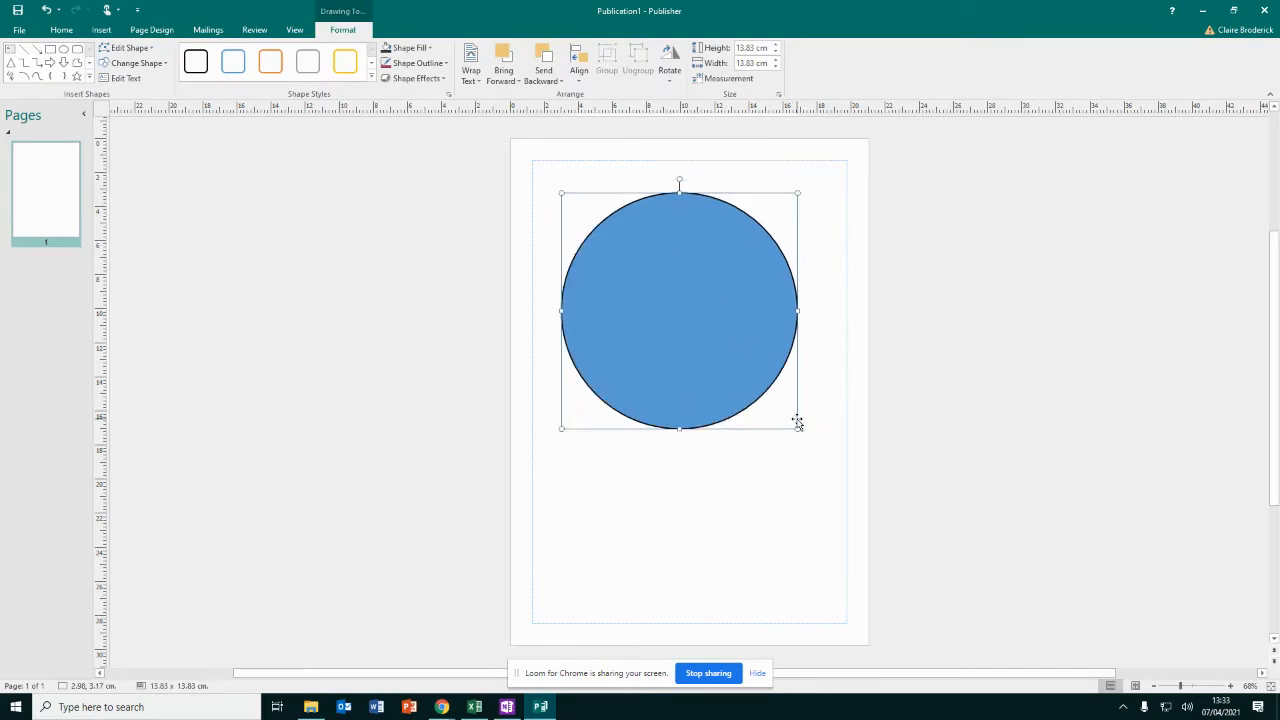
Fill the circle with the custom grey RGB 172, 172, 172 from the palette
click(430, 49)
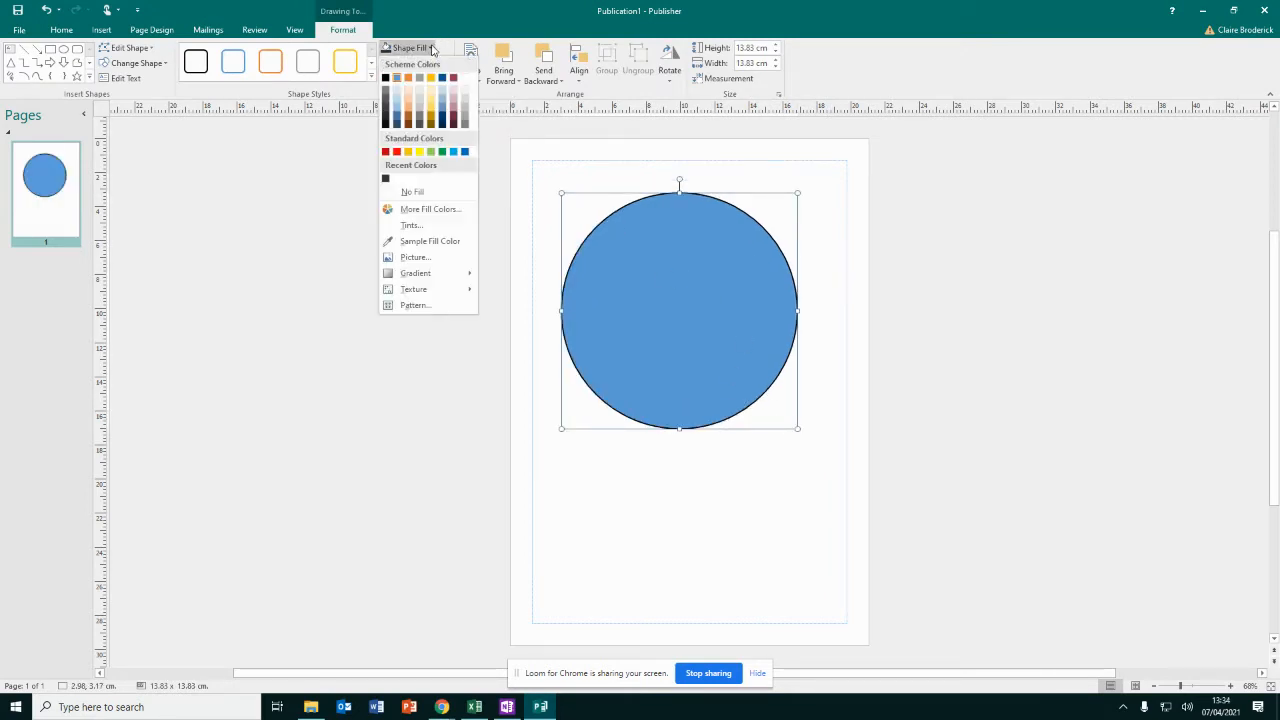
click(424, 213)
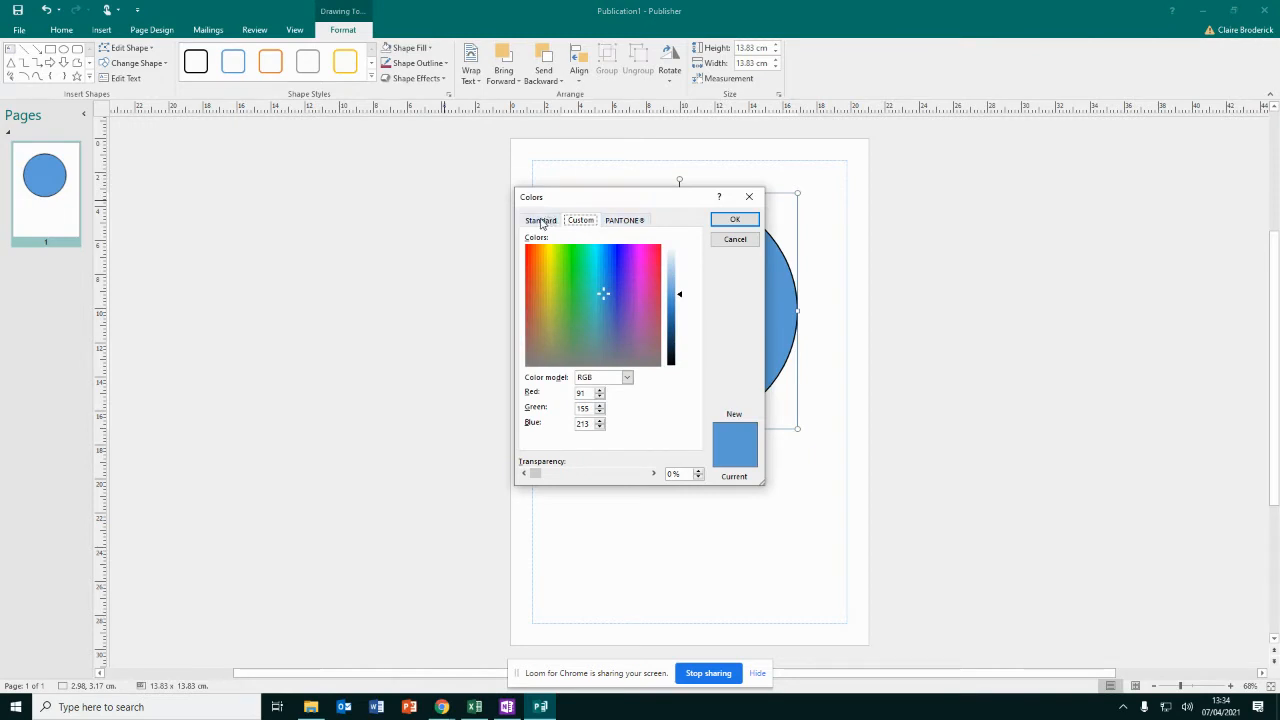
click(541, 221)
click(588, 222)
click(625, 221)
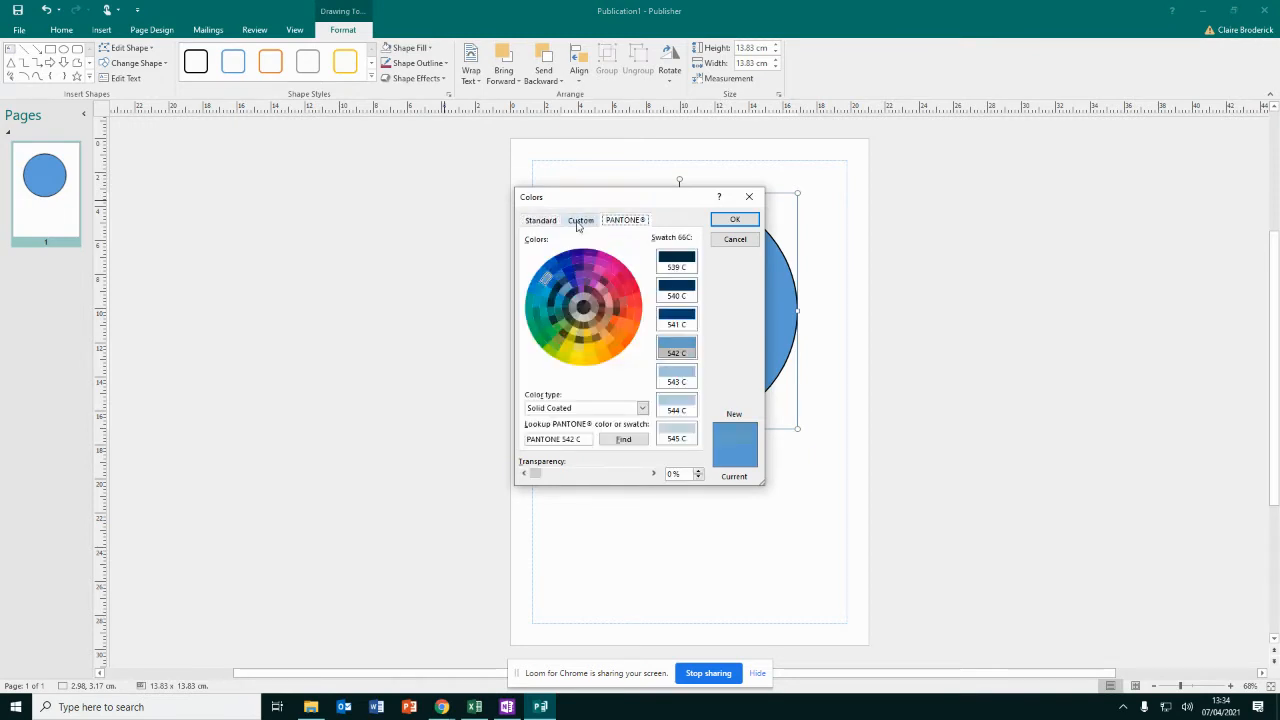
click(572, 221)
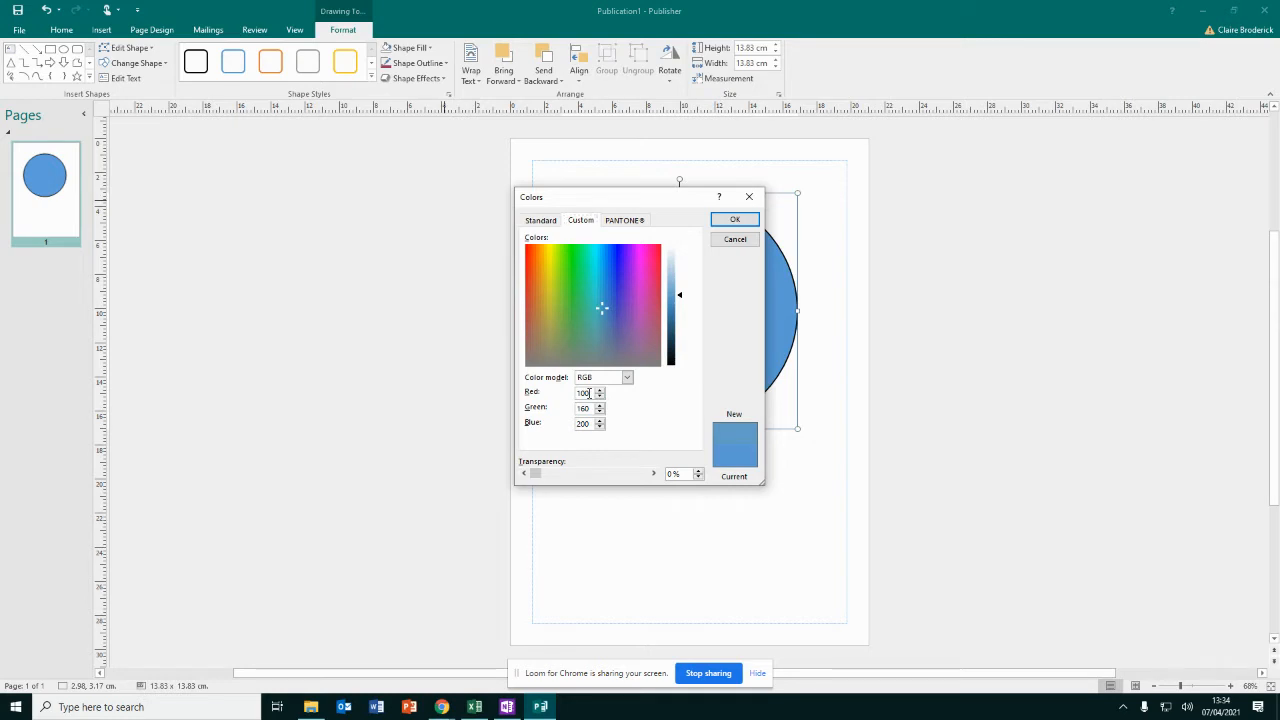
click(589, 393)
text(0)
key(Return)
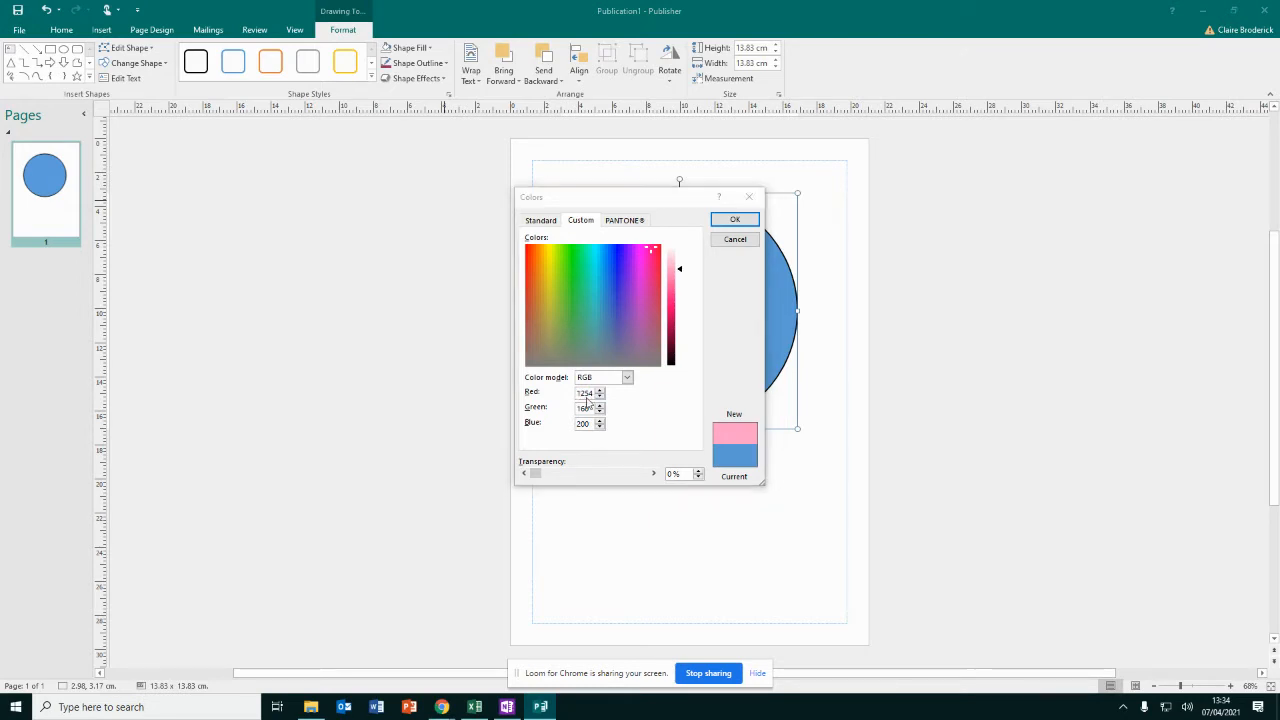
text(0)
key(Return)
text(1)
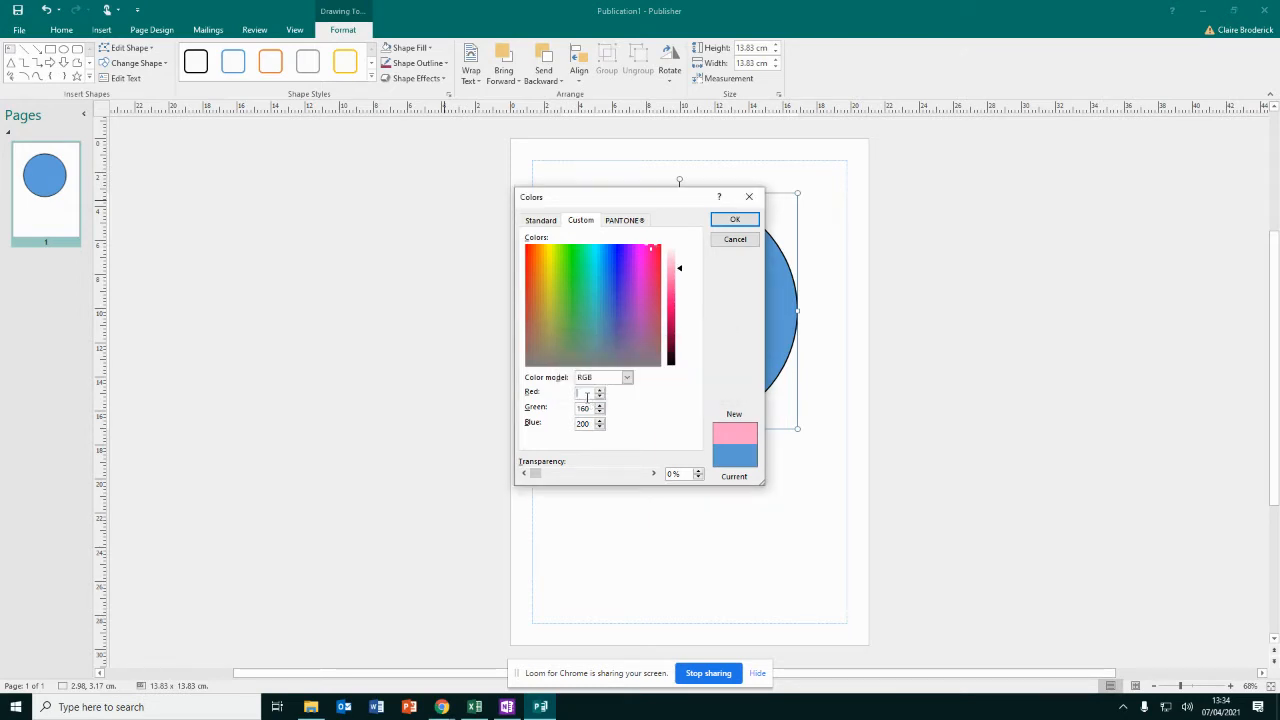
text(72)
key(Tab)
text(170)
key(Tab)
text(1)
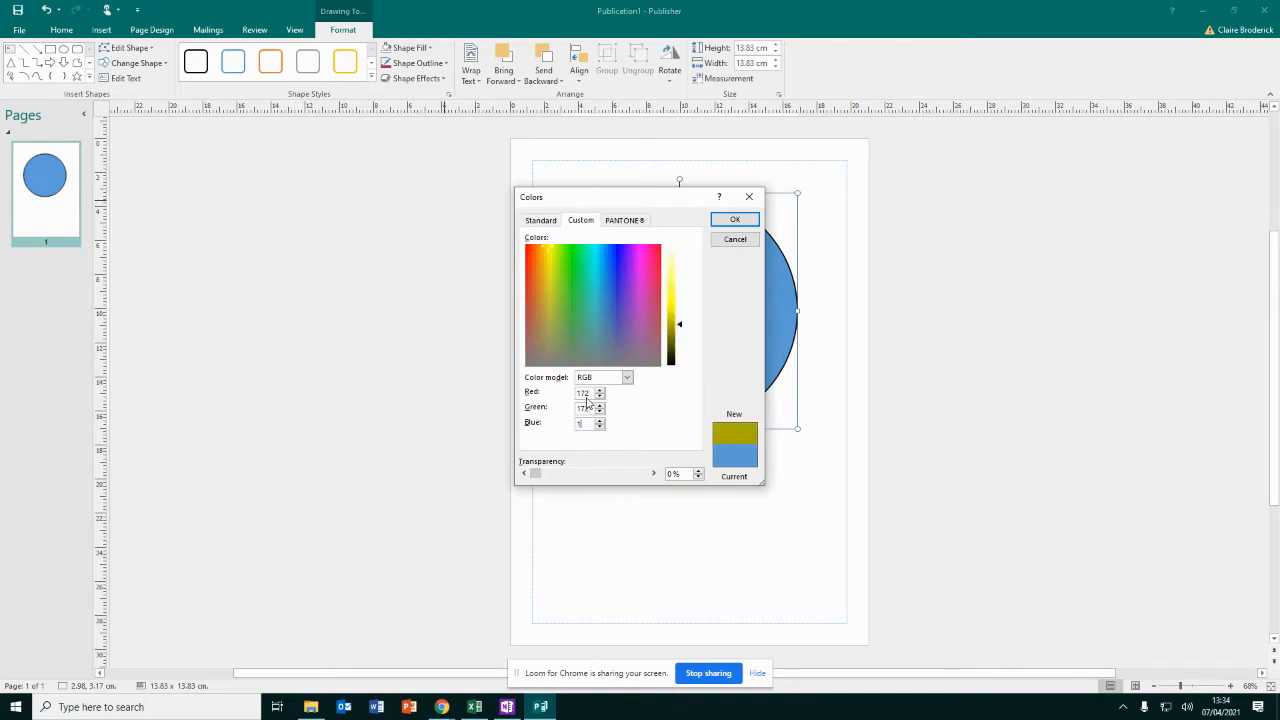
text(72)
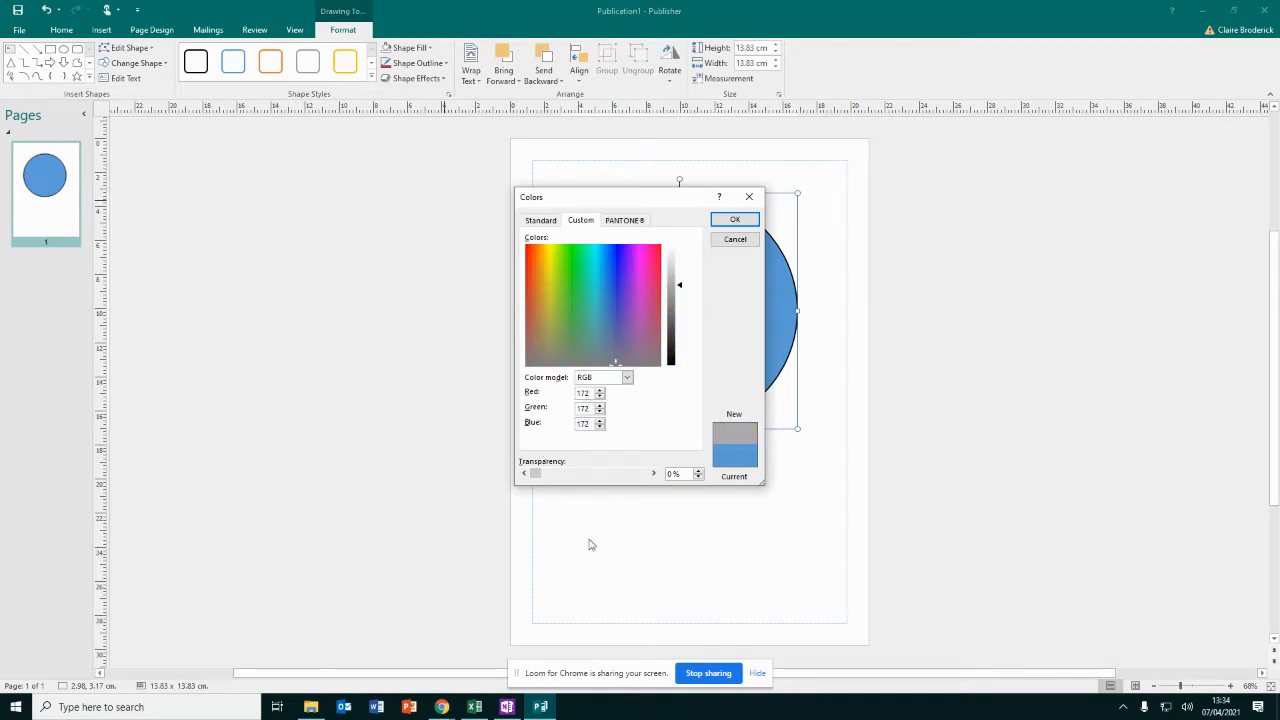
click(748, 220)
Check the yellow's RGB code in the Adobe Color palette, and set the circle's outline in Publisher to custom RGB 226, 197, 71
key(alt+Tab)
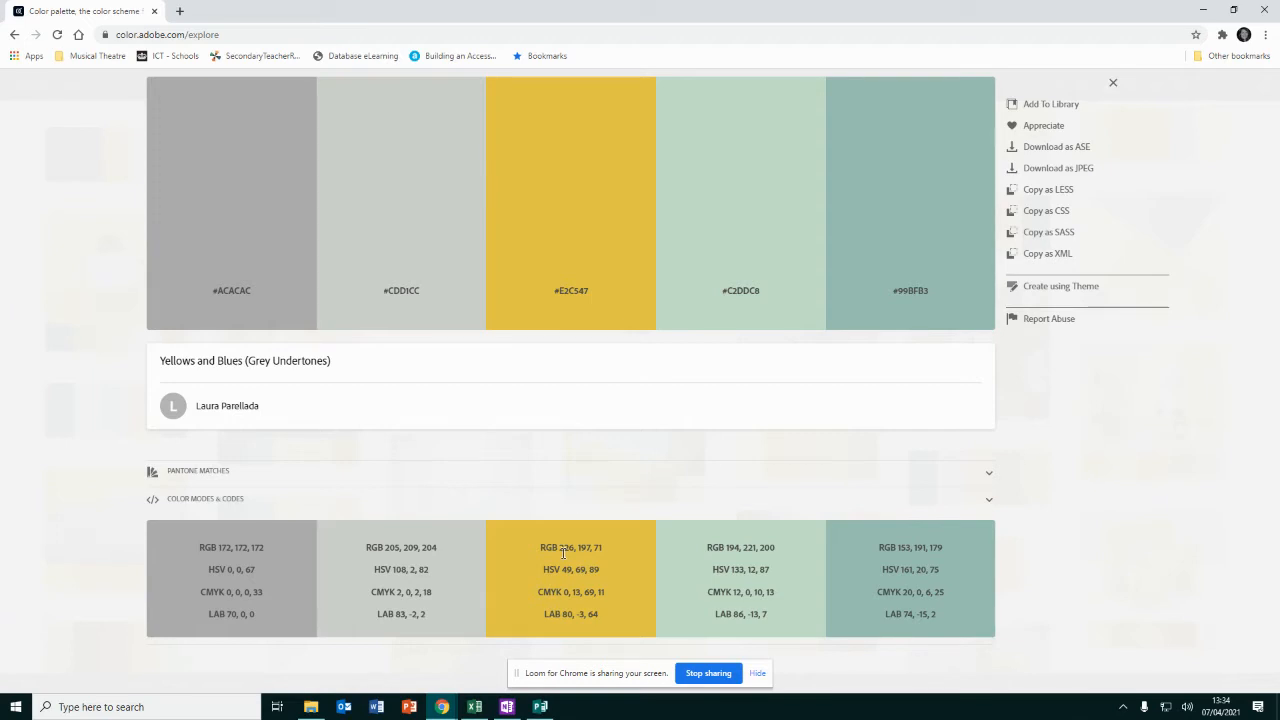
key(alt+Tab)
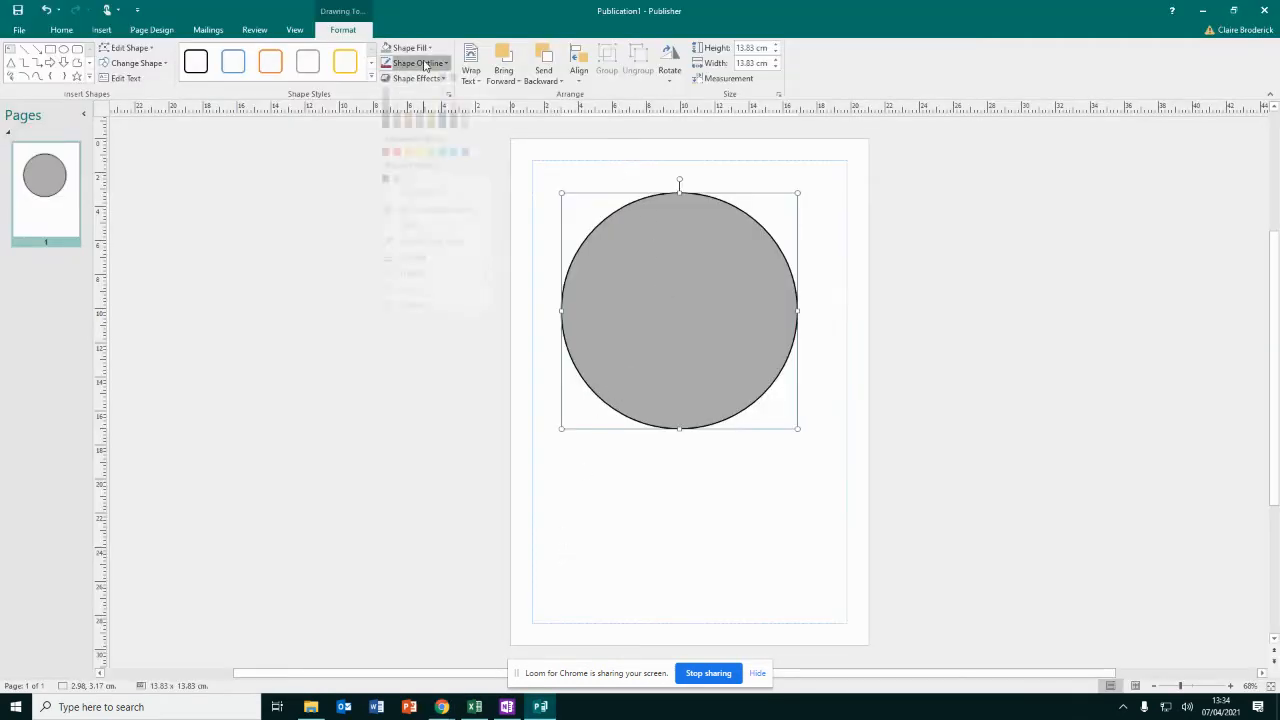
click(415, 63)
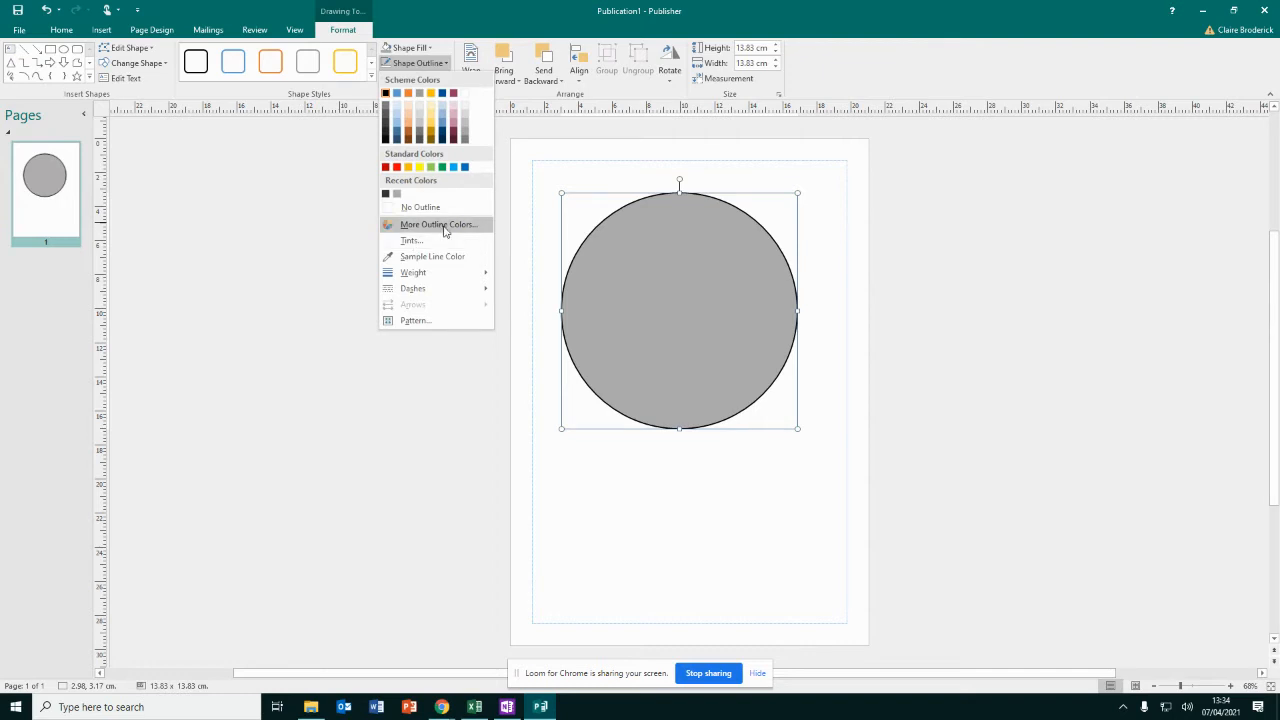
click(437, 224)
click(582, 220)
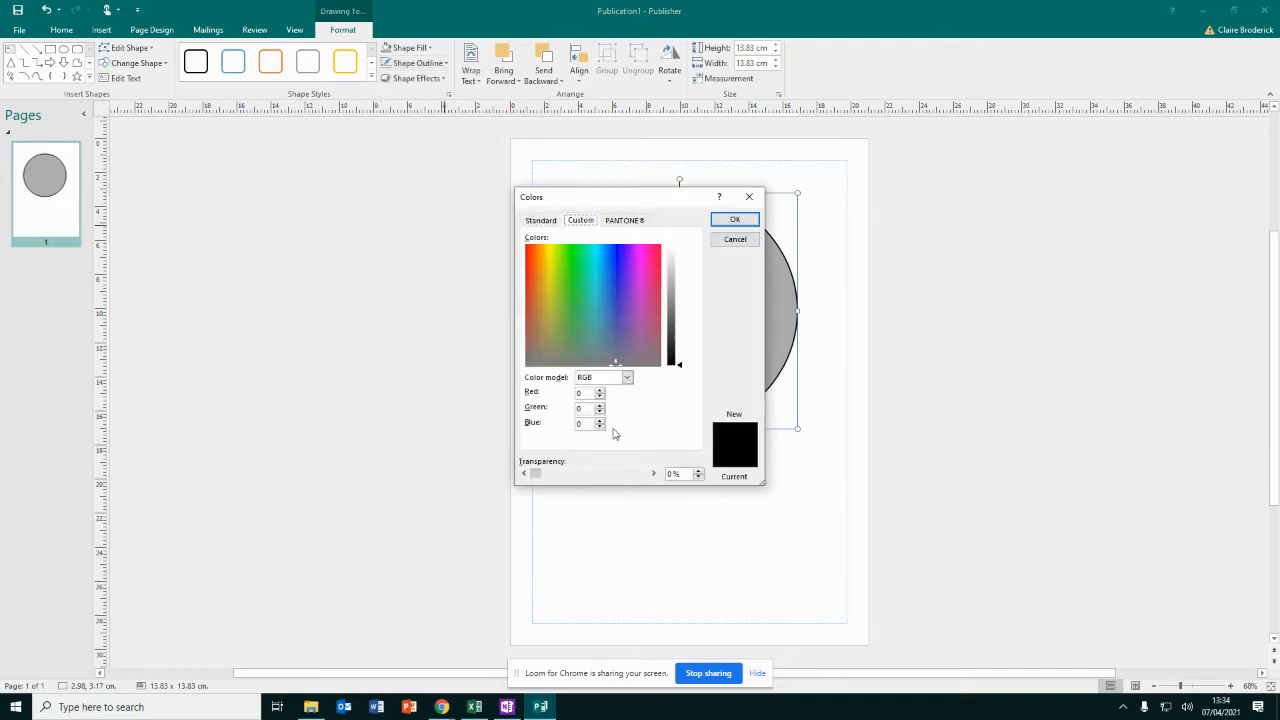
click(590, 392)
text(255)
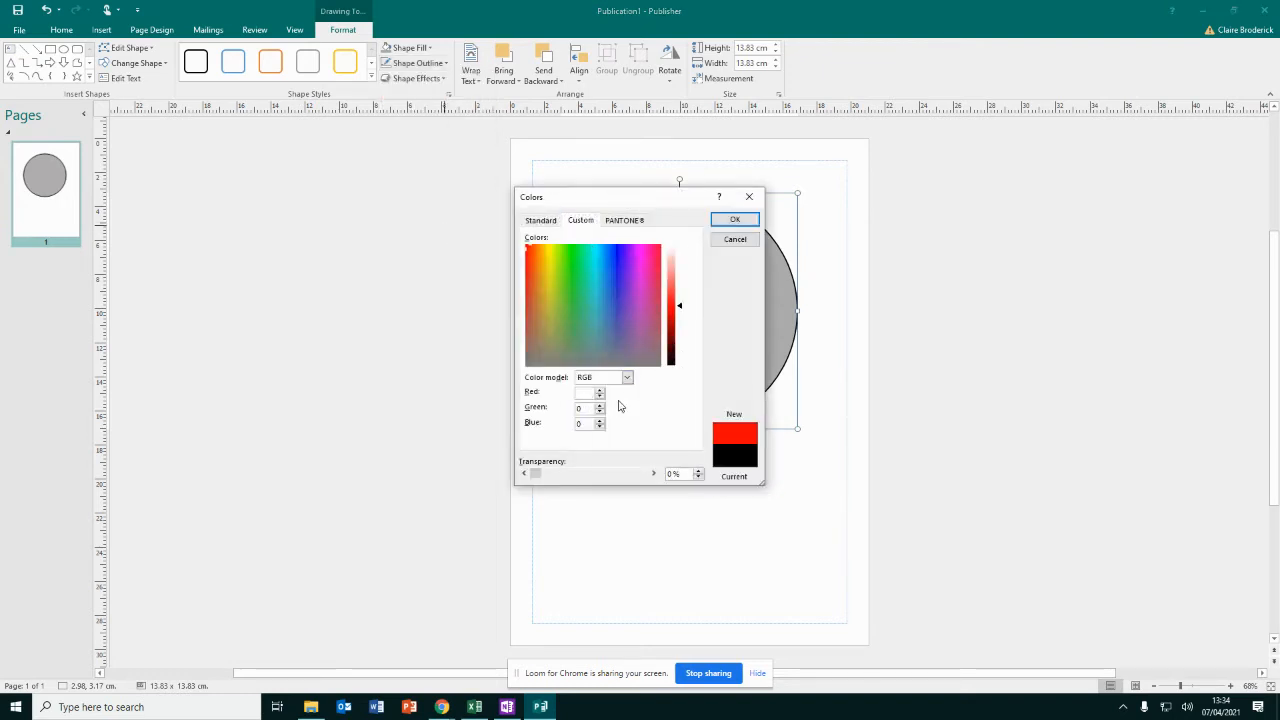
text(226)
text(197)
text(71)
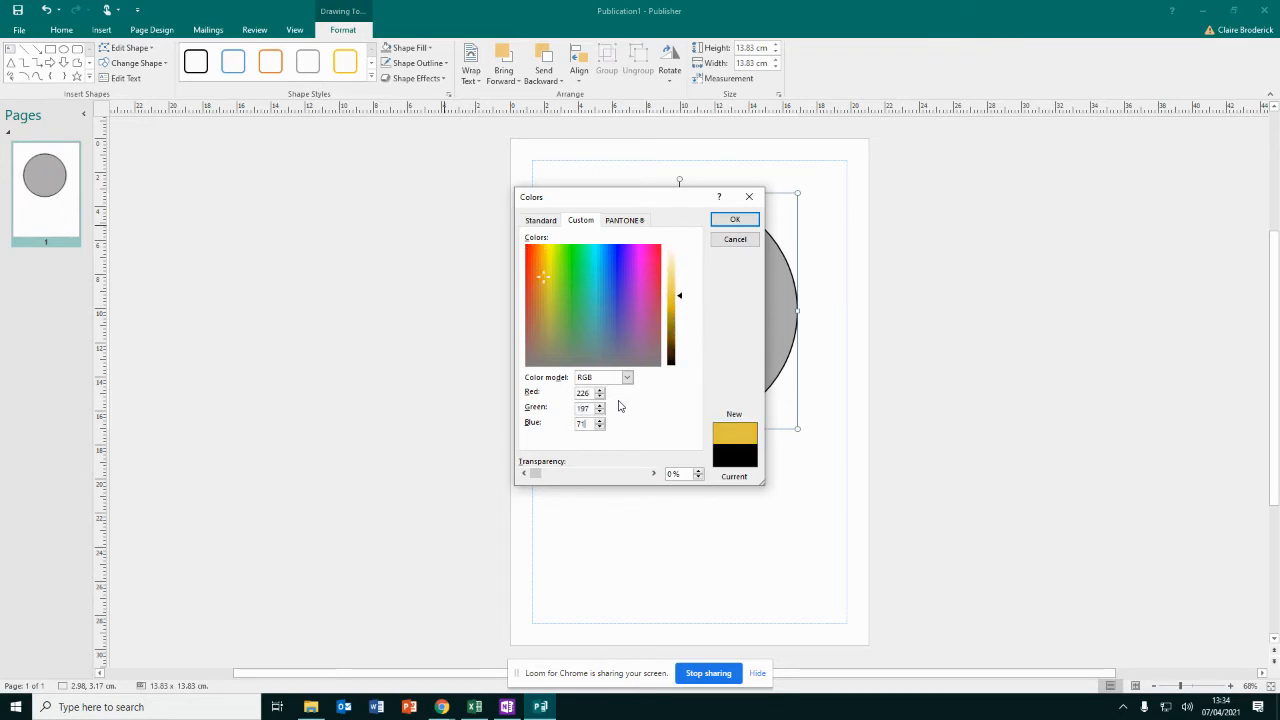
click(735, 219)
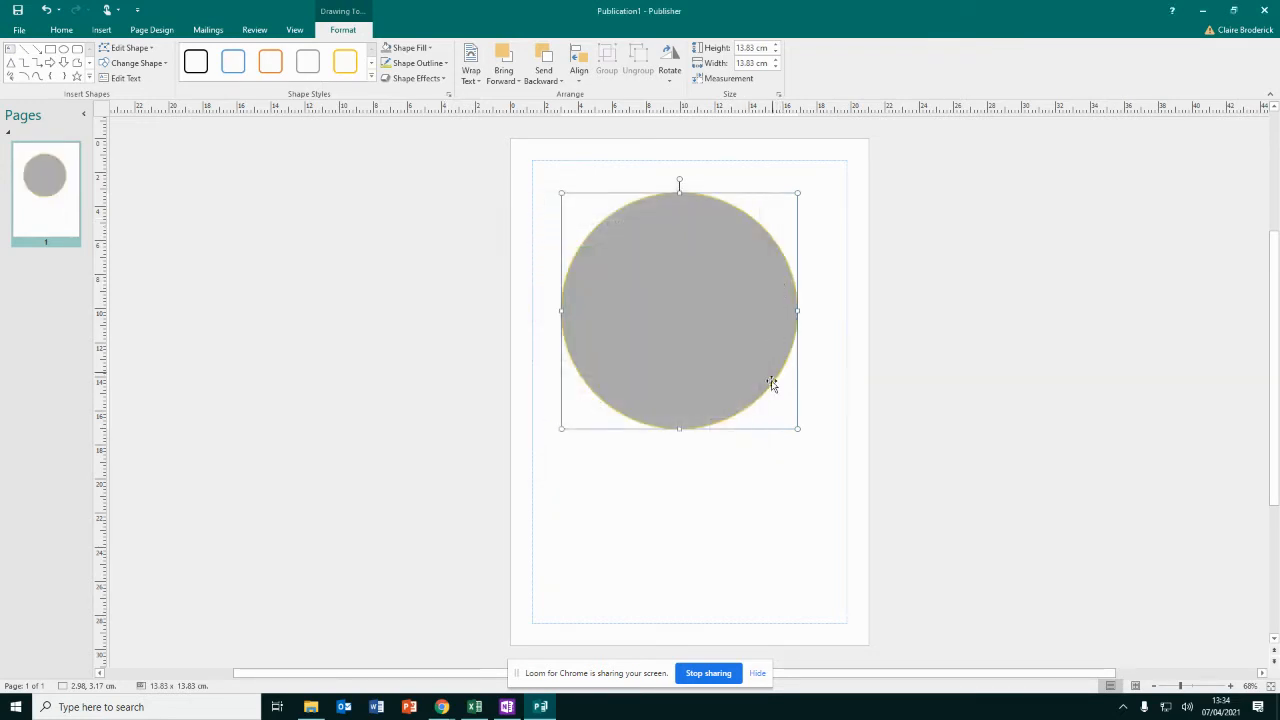
Apply an outer shadow preset that falls toward the upper left of the circle
click(886, 463)
click(702, 266)
click(343, 29)
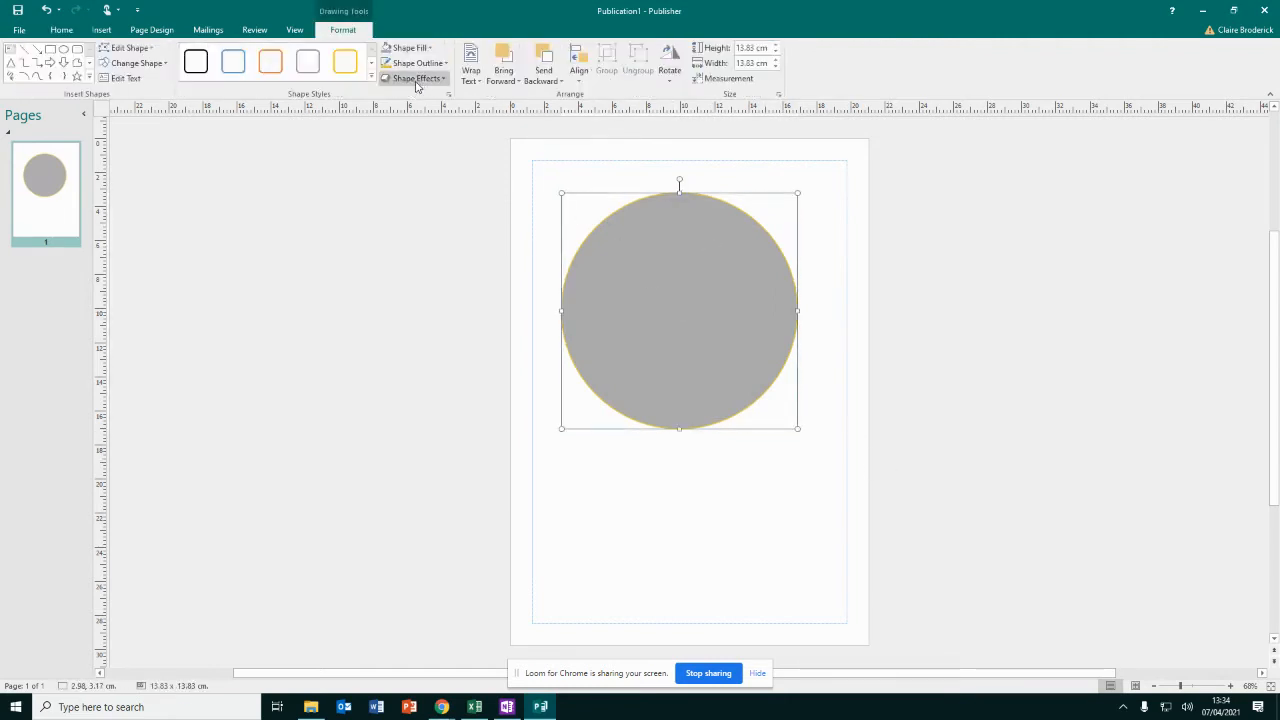
click(415, 78)
mouse_move(428, 104)
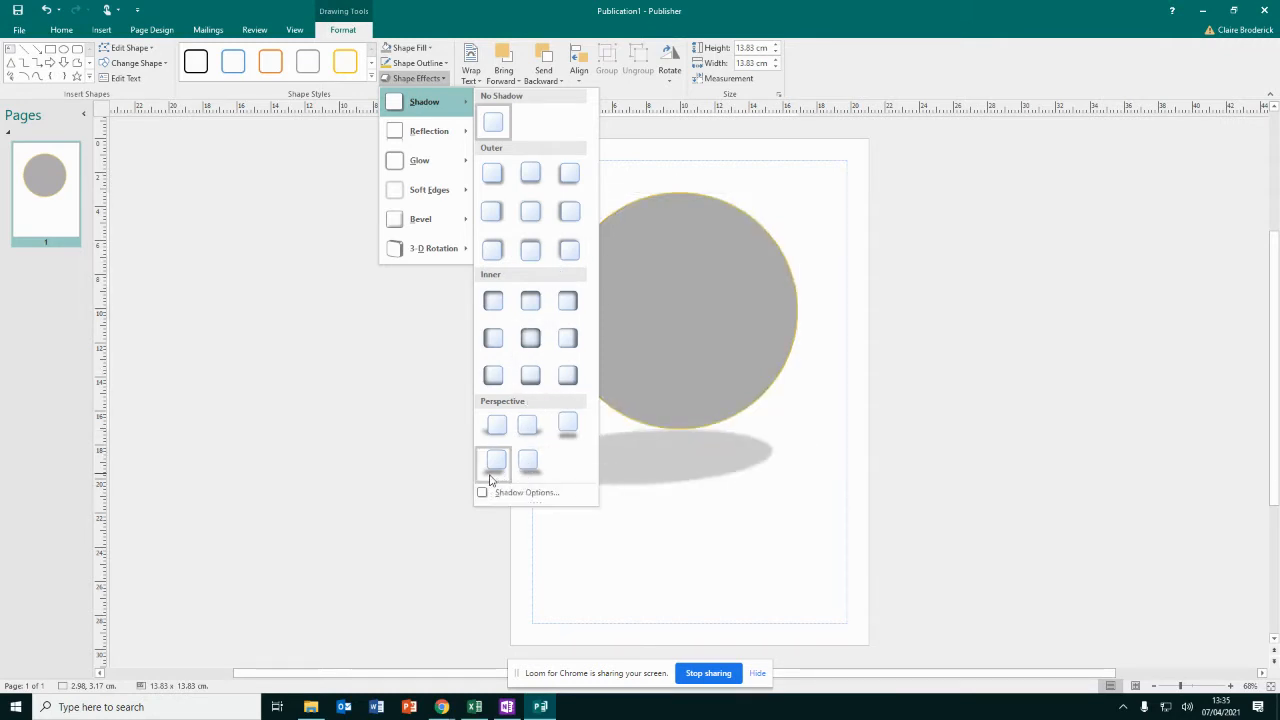
click(575, 257)
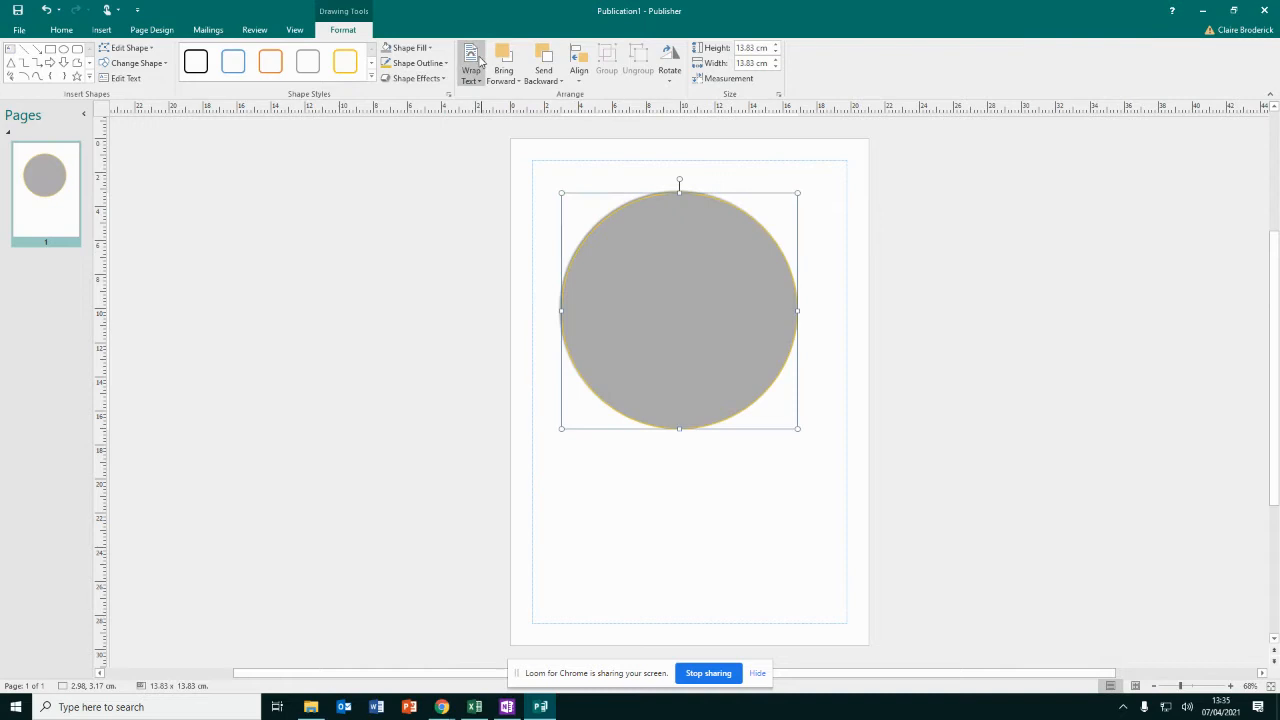
Try the dark red scheme color on the circle's outline, and undo the change
click(412, 63)
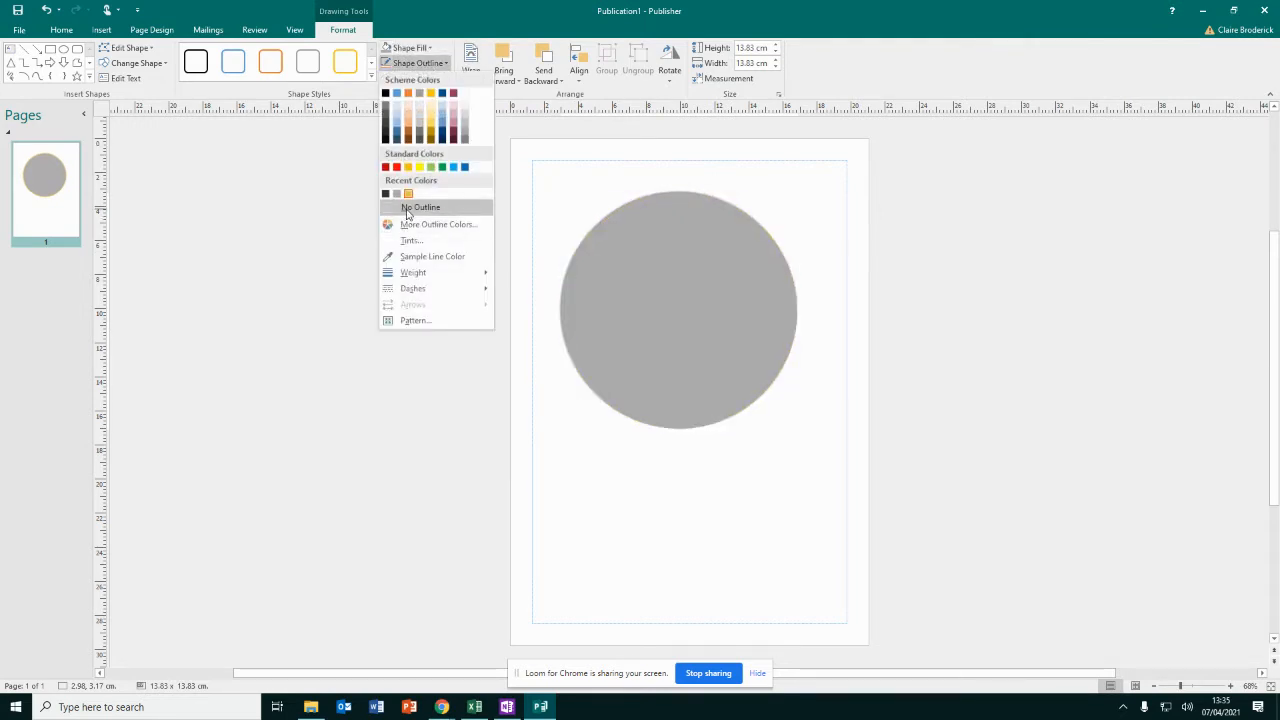
click(453, 95)
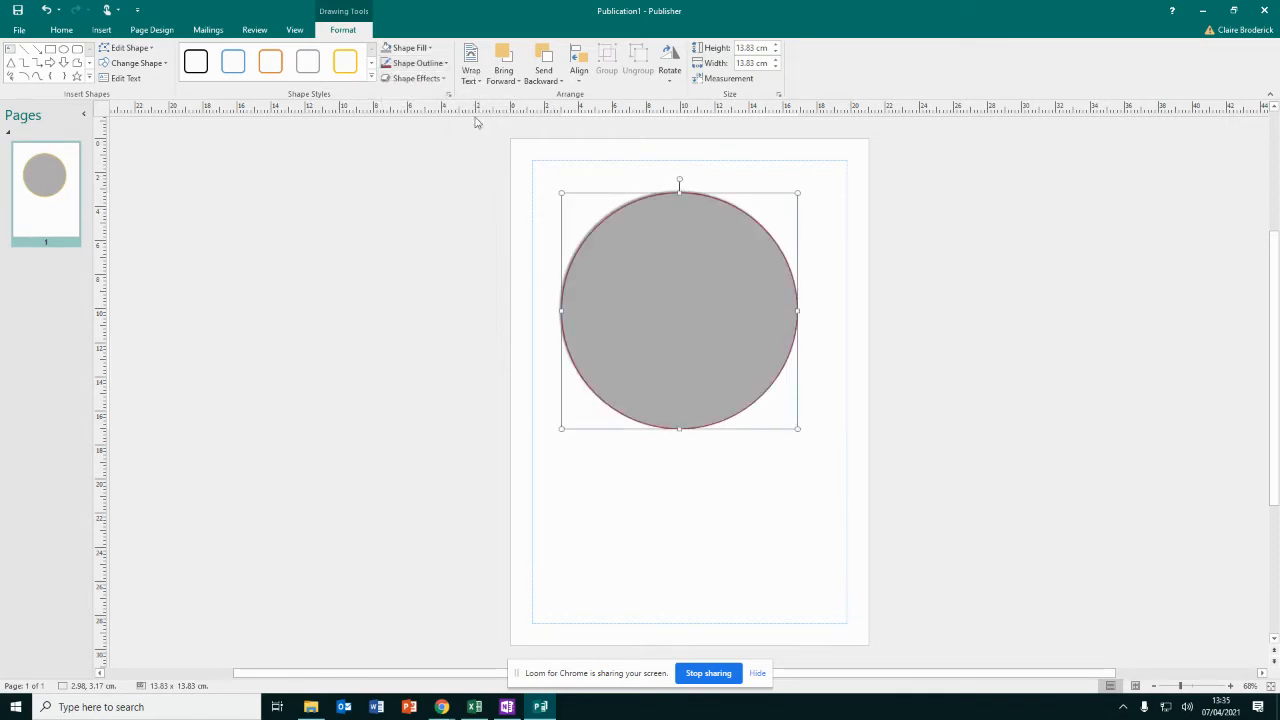
key(ctrl+z)
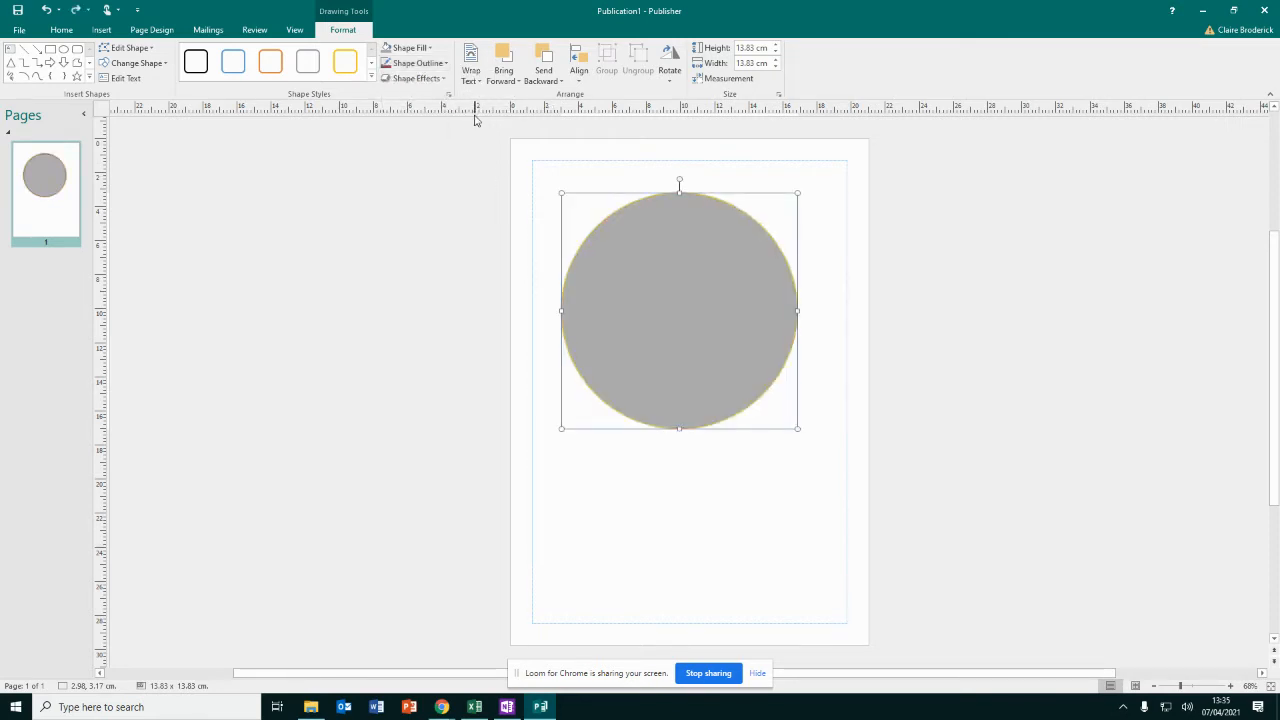
Apply the first bevel preset to the circle, and deselect it
click(424, 79)
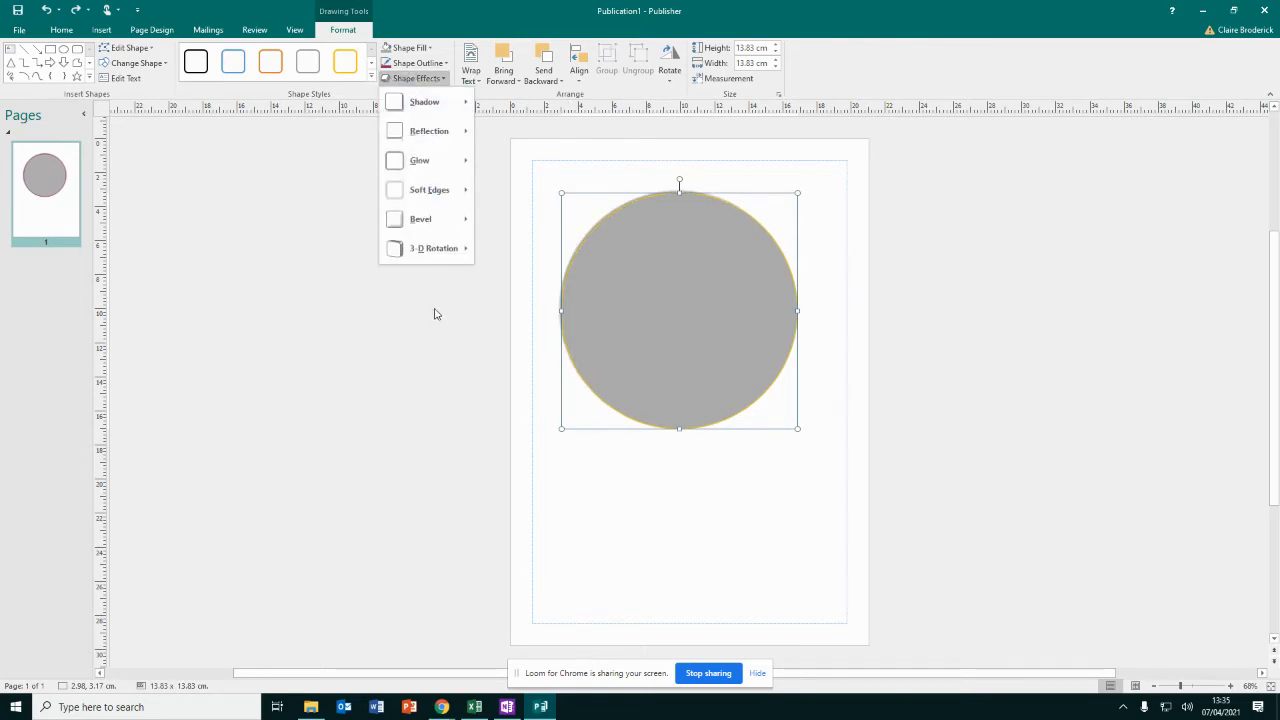
mouse_move(432, 226)
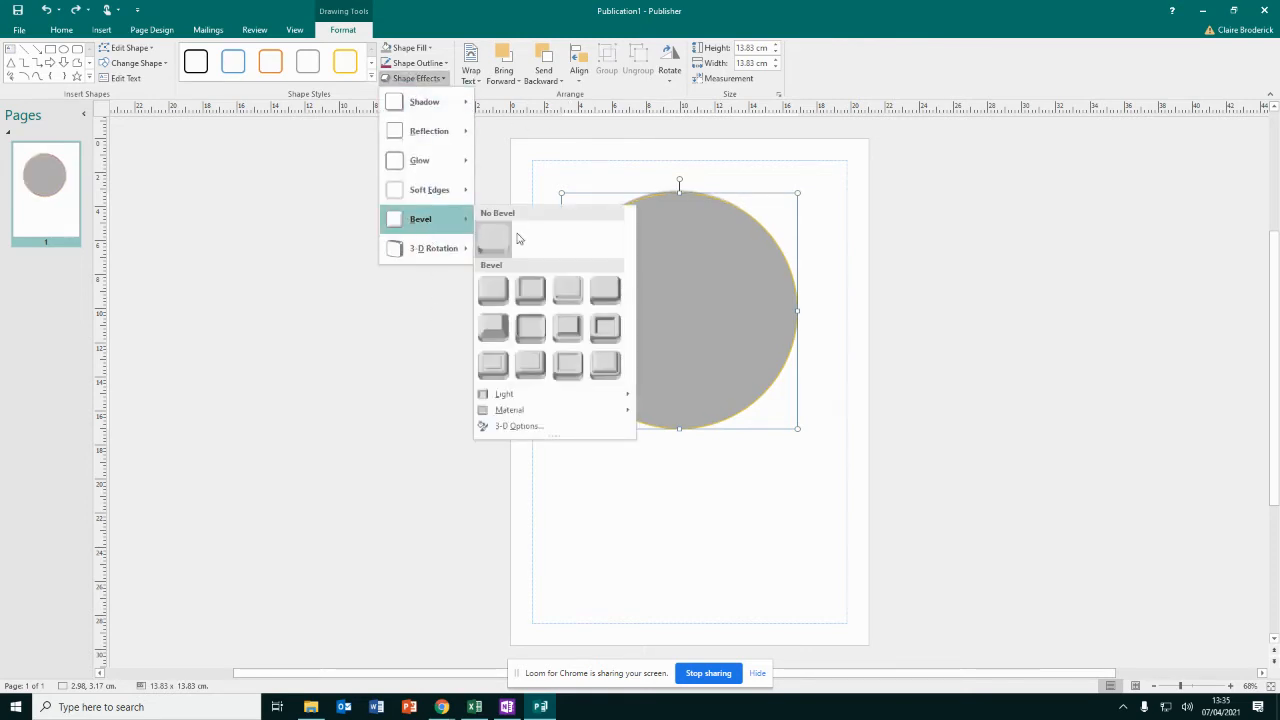
click(494, 292)
click(951, 429)
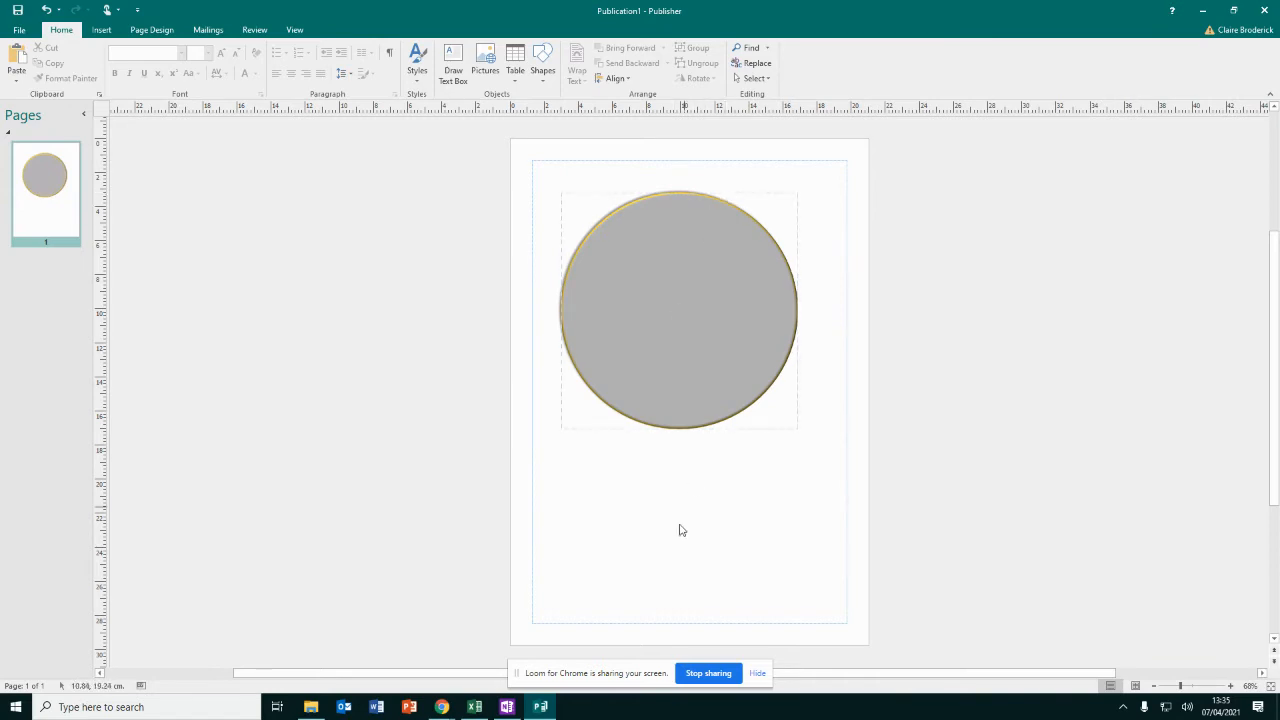
Switch to Chrome and search Google Images for "coffee cup" in a new tab
click(442, 708)
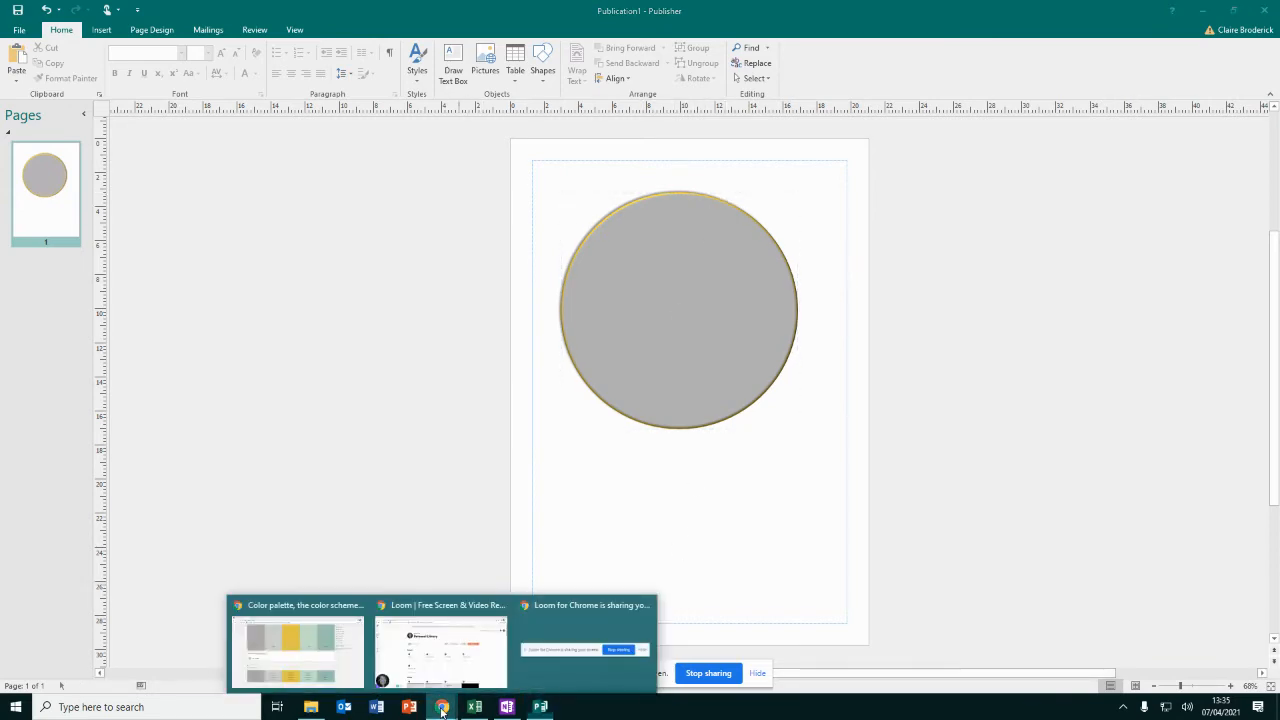
click(297, 645)
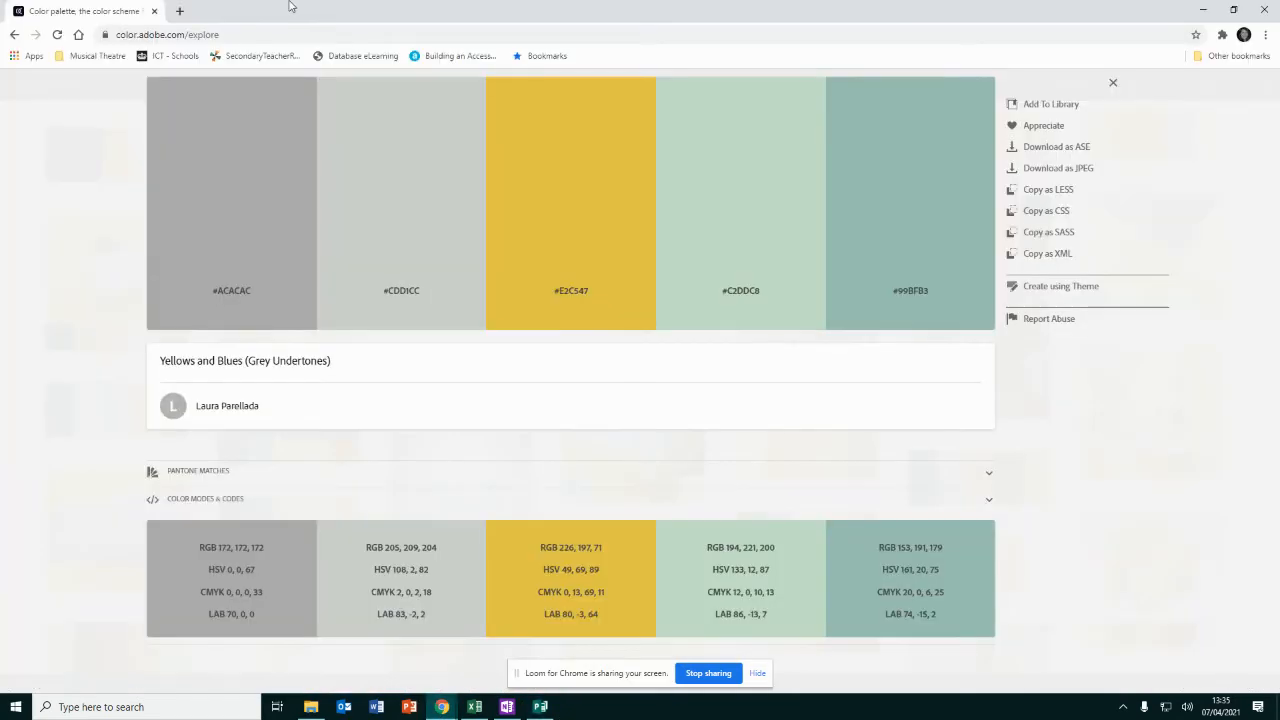
click(176, 12)
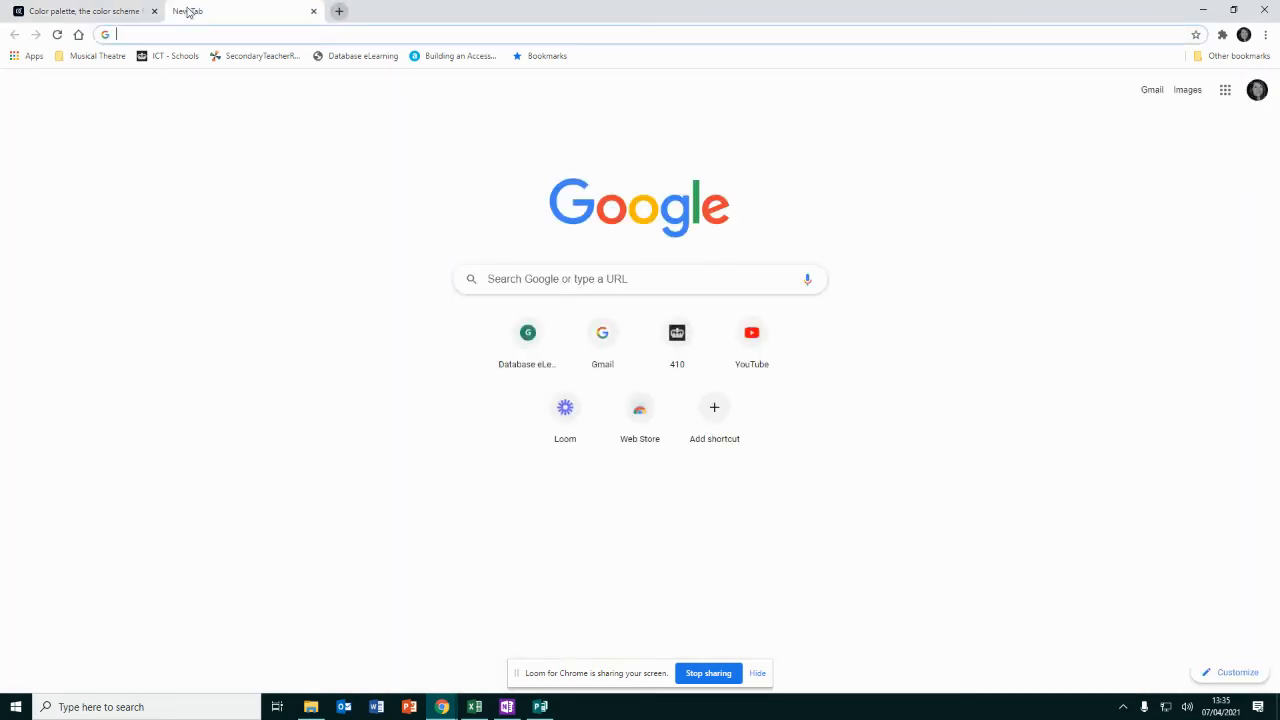
text(co)
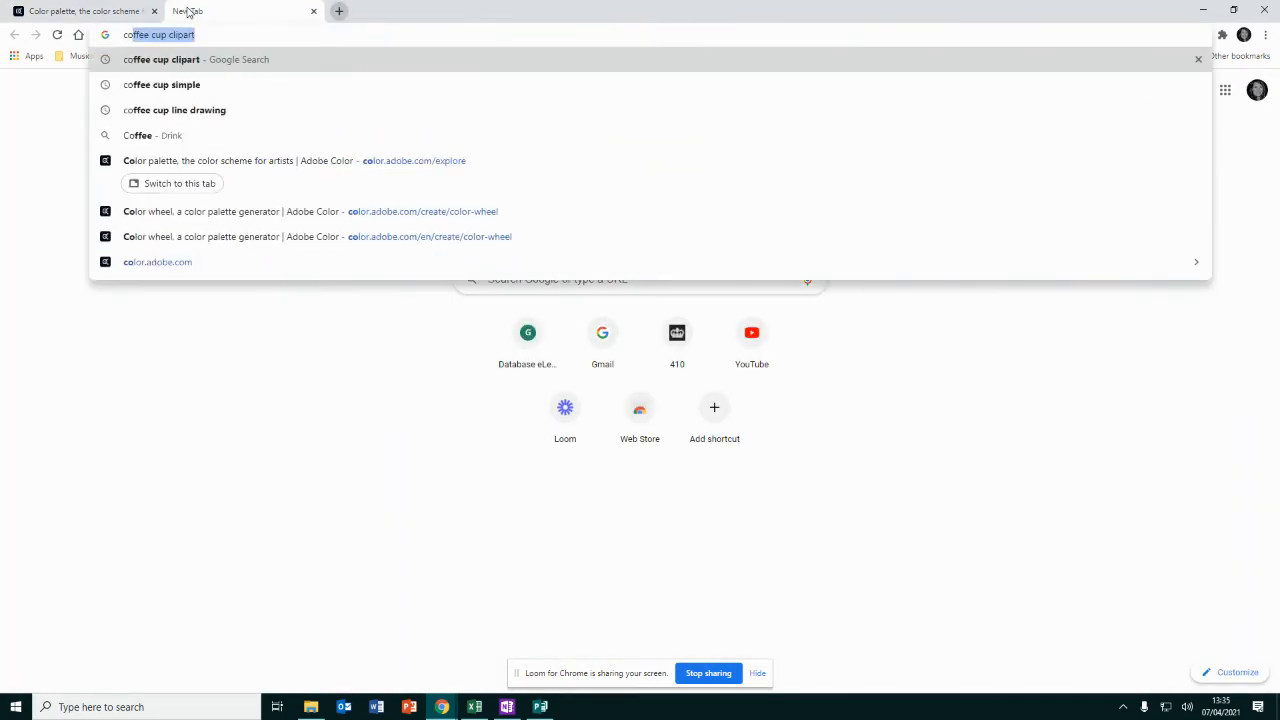
text(ffee cup)
key(Delete)
key(Return)
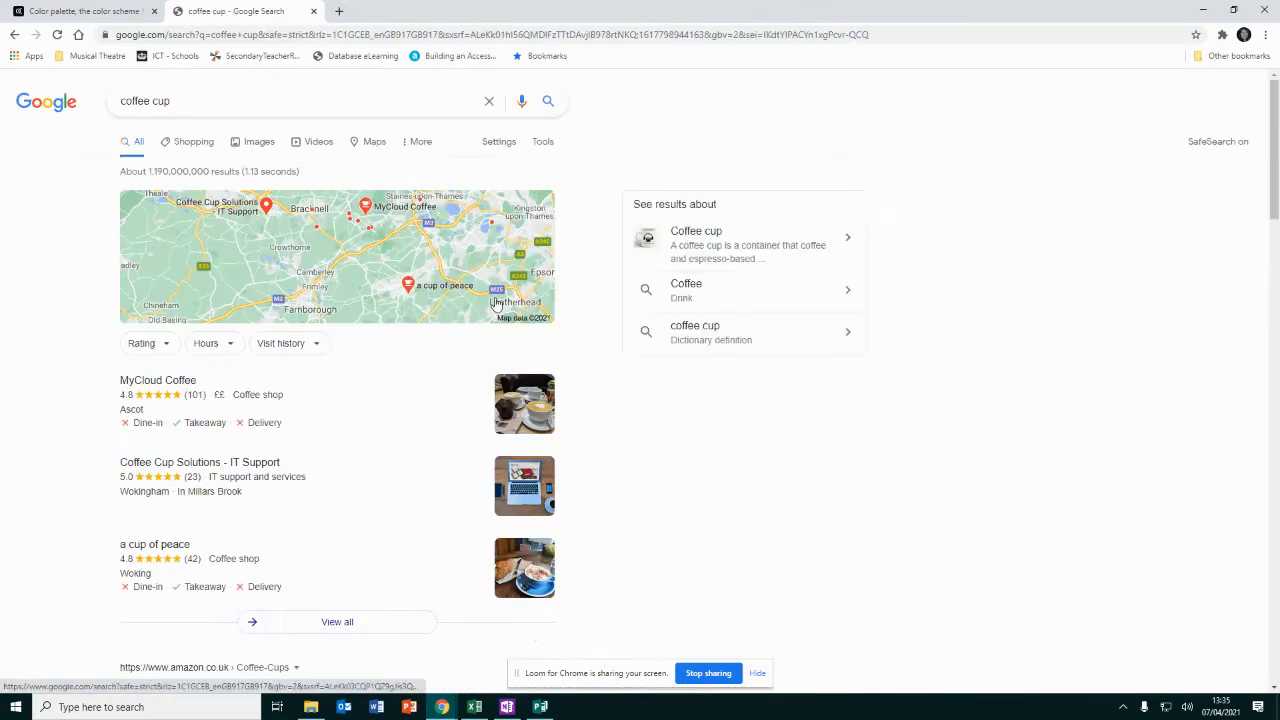
click(266, 145)
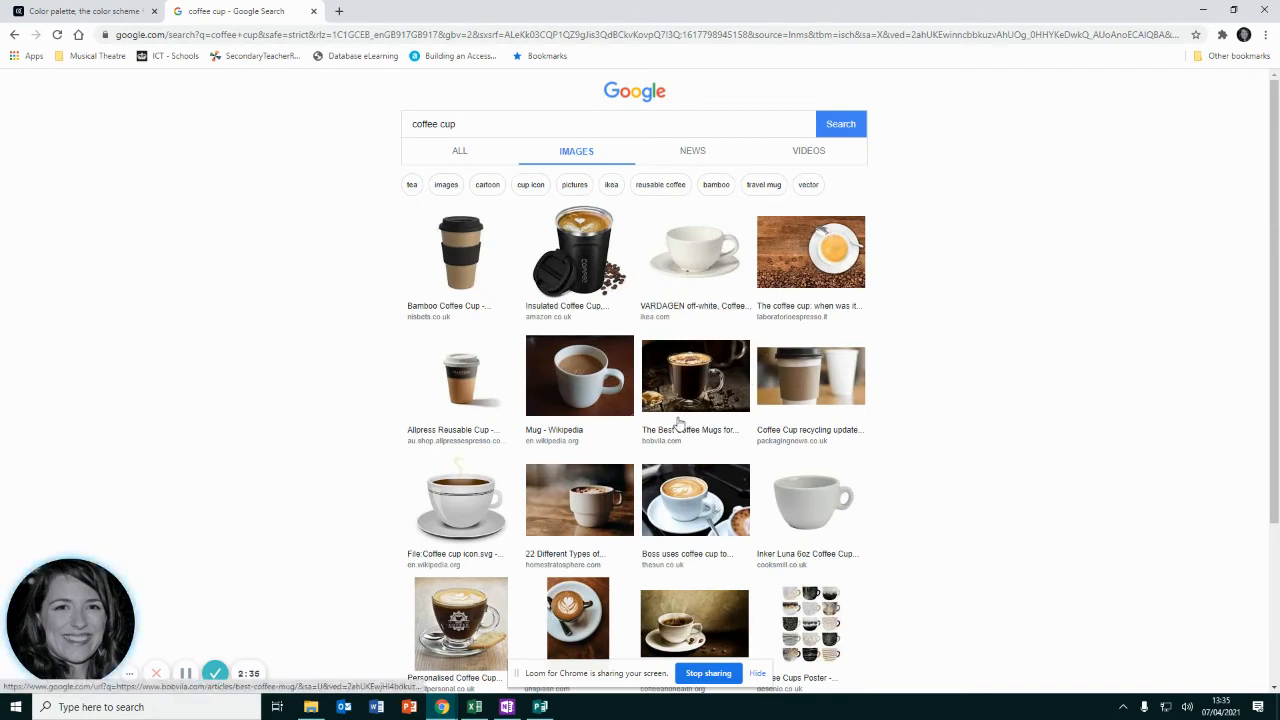
Refine the image search to "coffee cup line drawing" and open the Vecteezy one-line drawing of a cup with a heart
scroll(679, 424, down, 3)
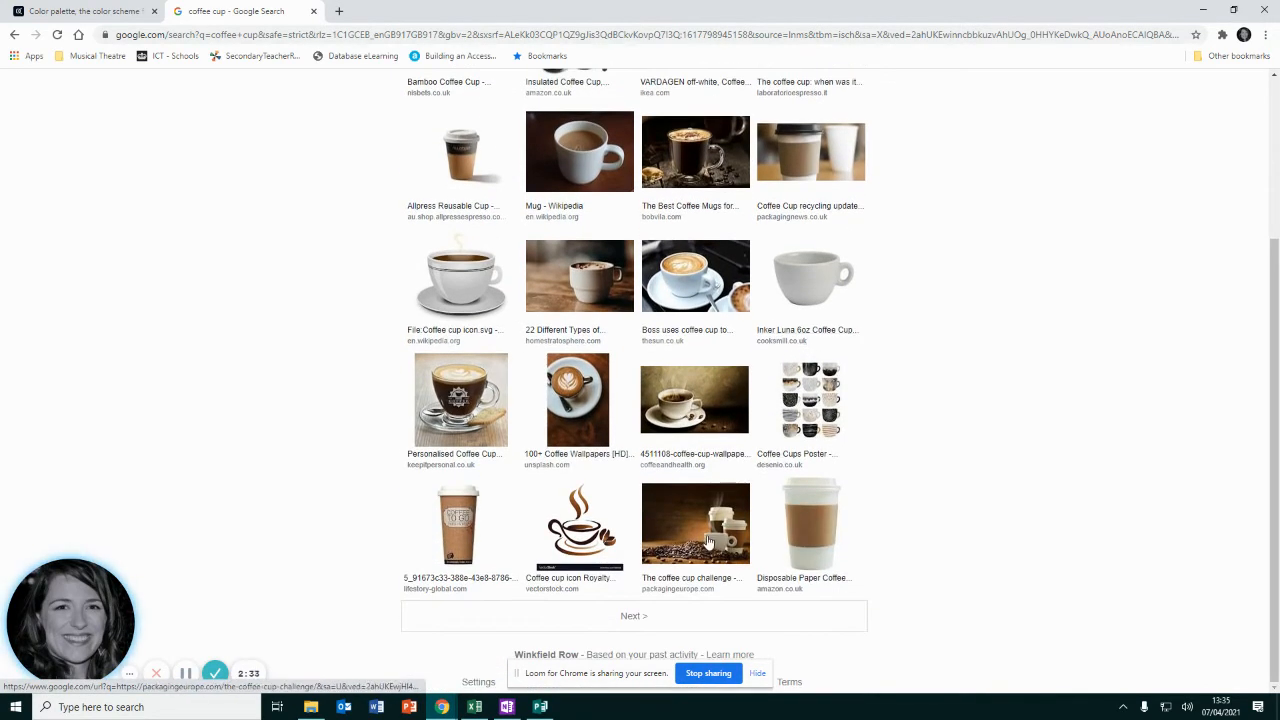
scroll(708, 541, up, 3)
click(532, 126)
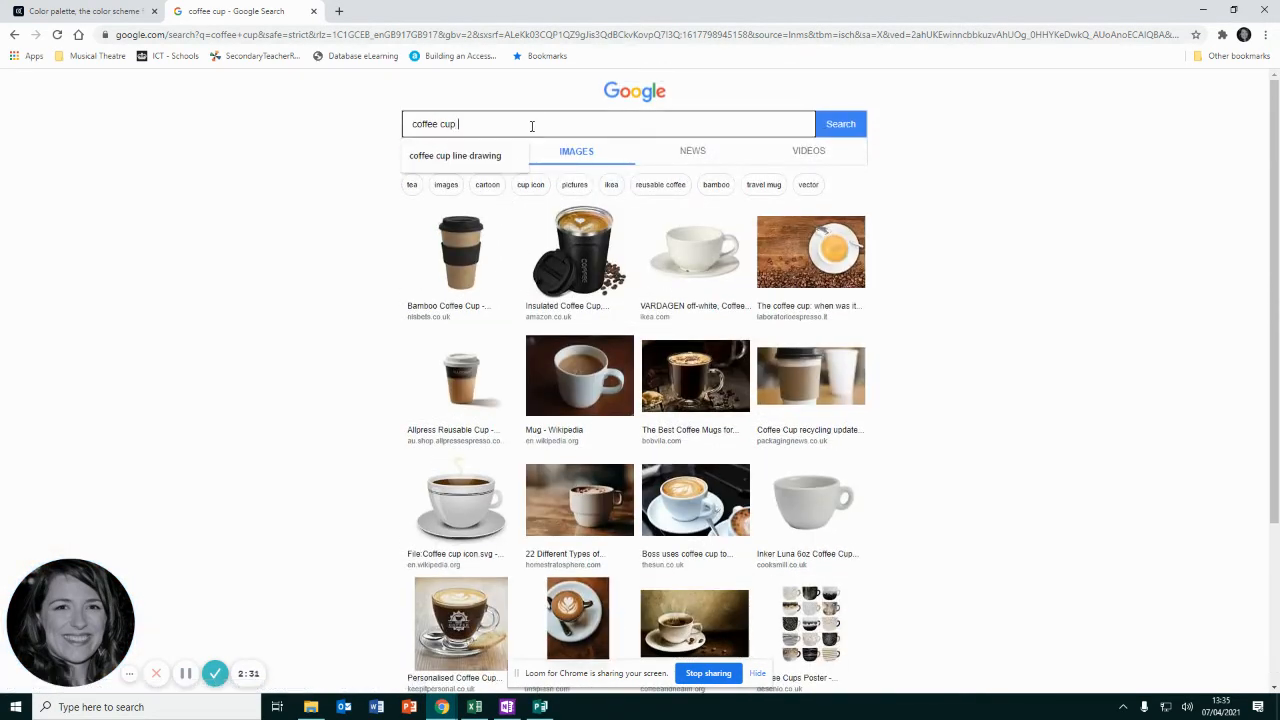
text(line drawing)
key(Return)
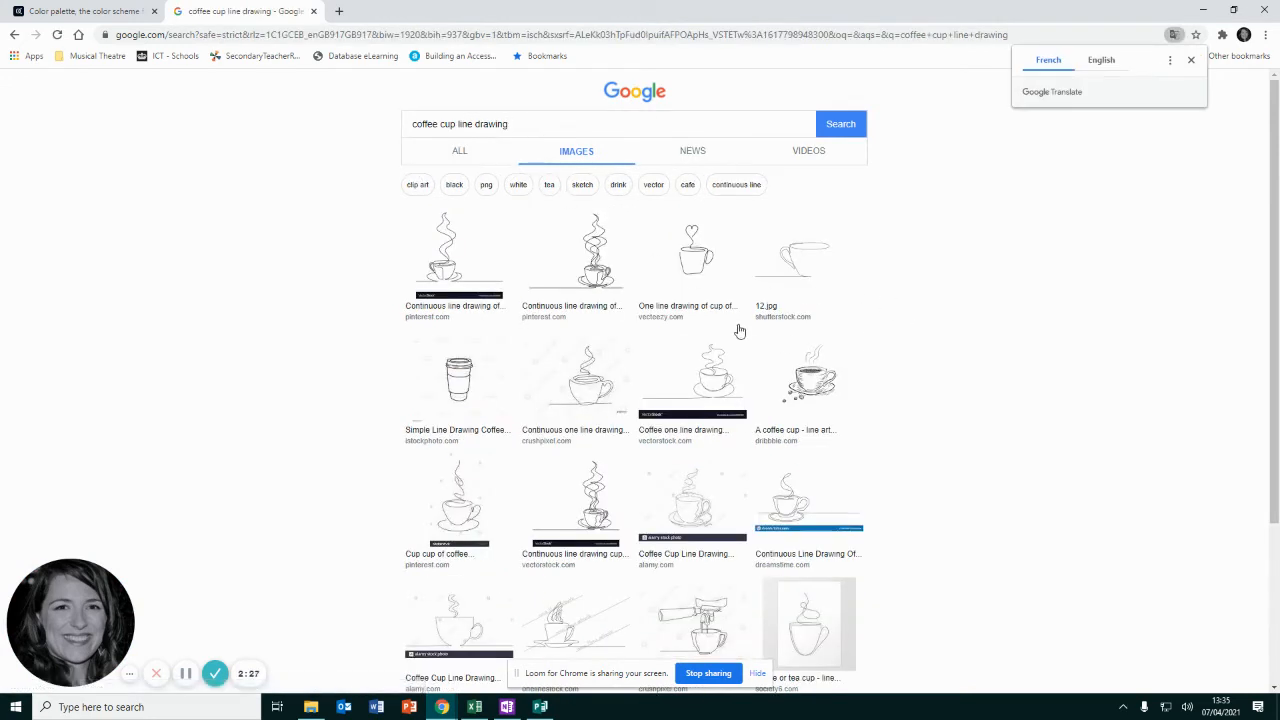
click(690, 258)
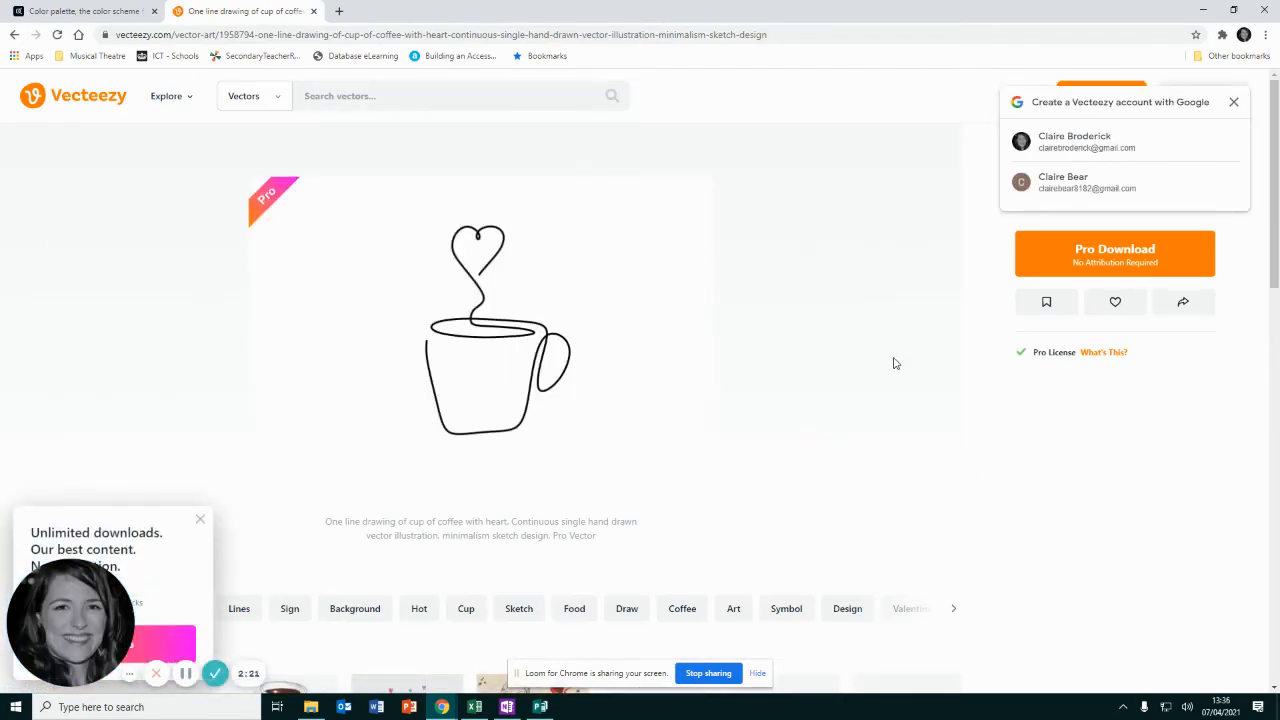
Capture a rectangular screen snip of the cup drawing, and paste it into Publisher at the middle of the circle
key(super+shift+s)
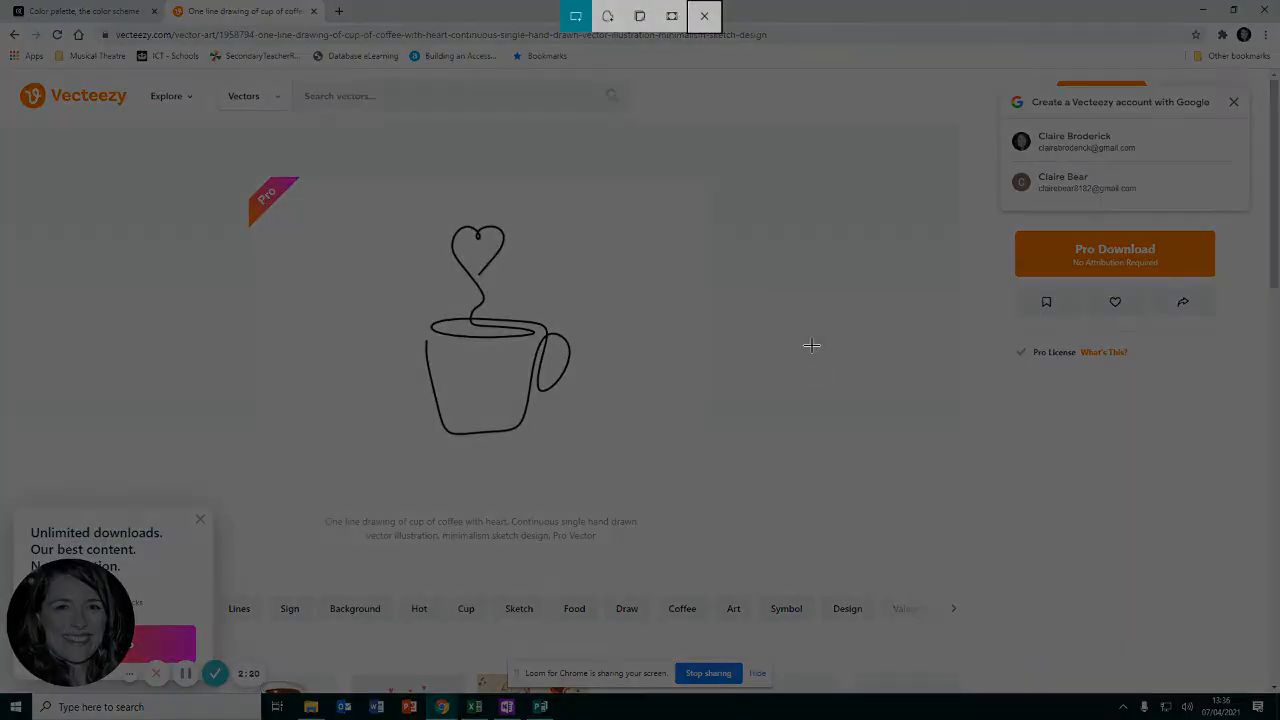
mouse_move(383, 210)
mouse_down()
mouse_move(606, 437)
mouse_move(600, 451)
mouse_up()
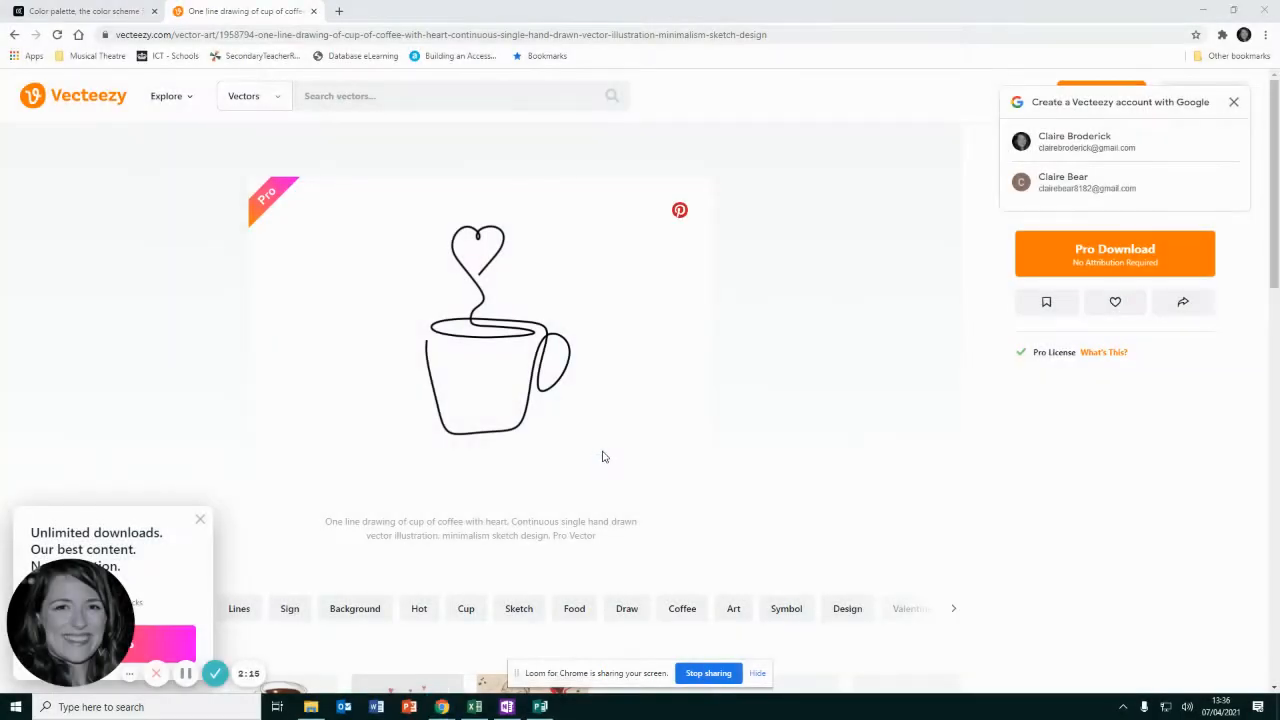
key(alt+Tab)
key(ctrl+v)
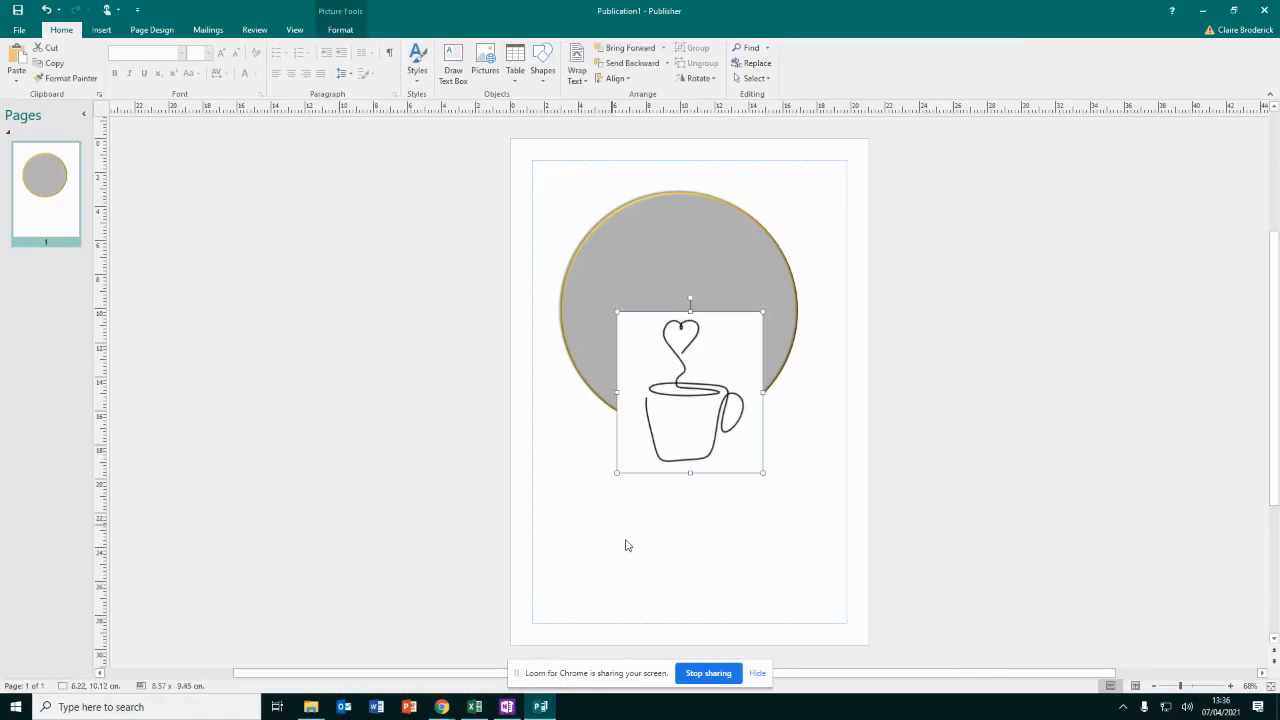
drag(690, 420, 678, 339)
click(994, 363)
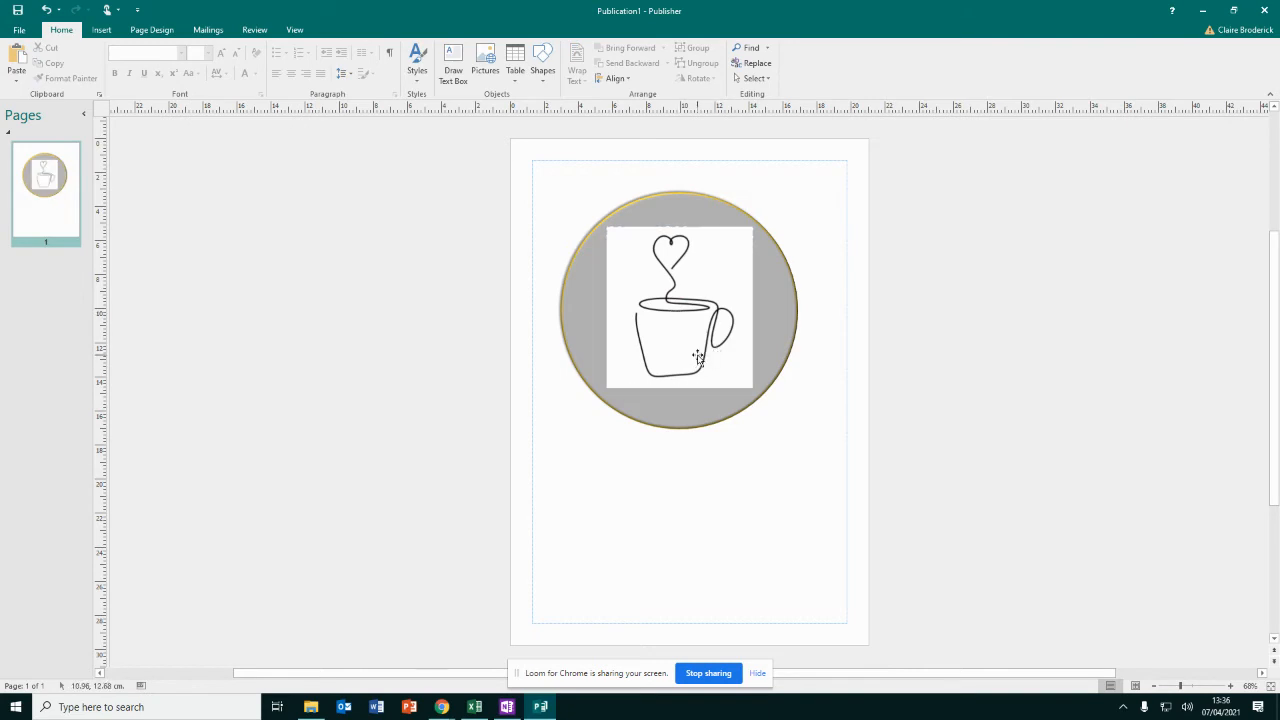
Make the cup picture's white background transparent so the circle's fill shows through, and deselect the picture
click(714, 316)
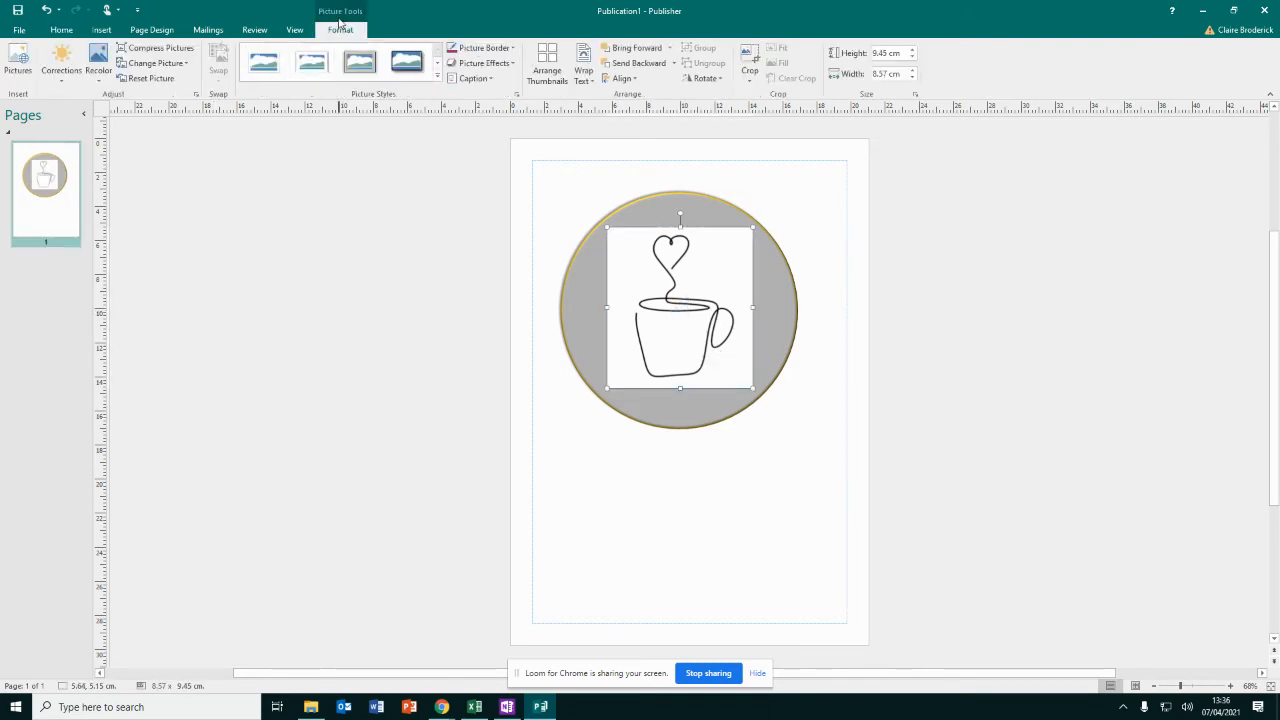
click(805, 312)
click(686, 280)
click(99, 67)
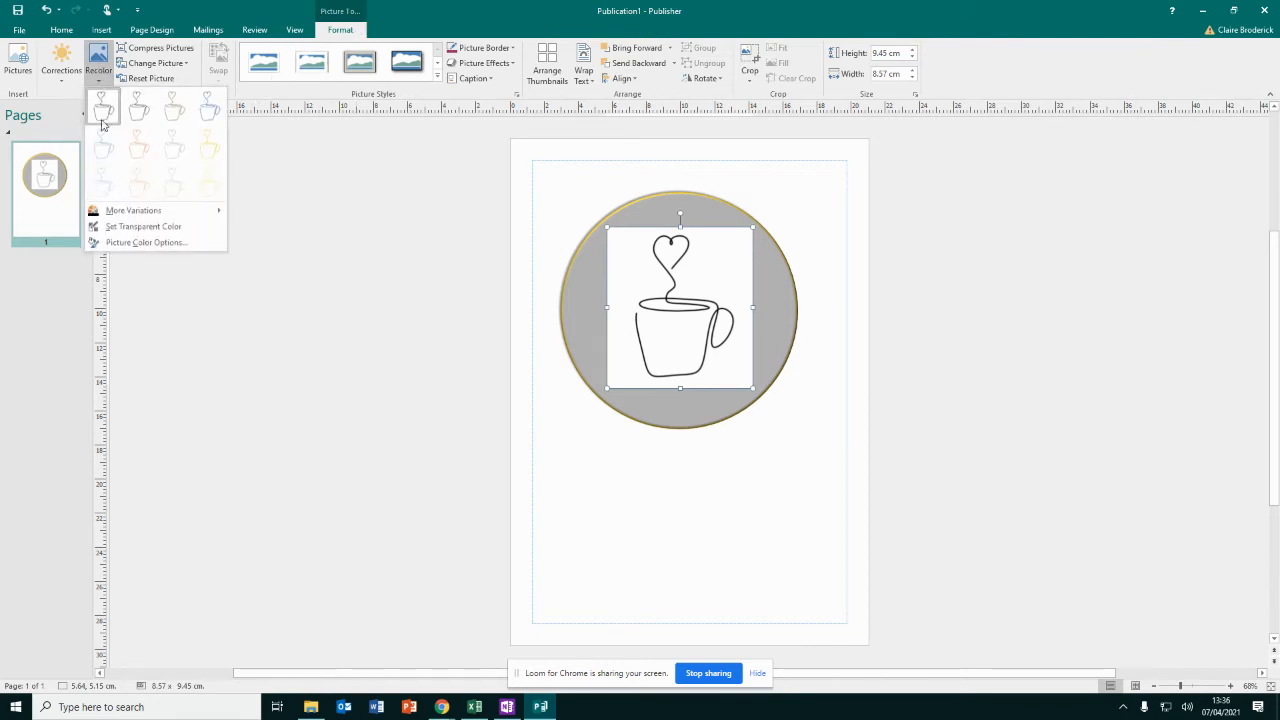
click(133, 229)
click(727, 266)
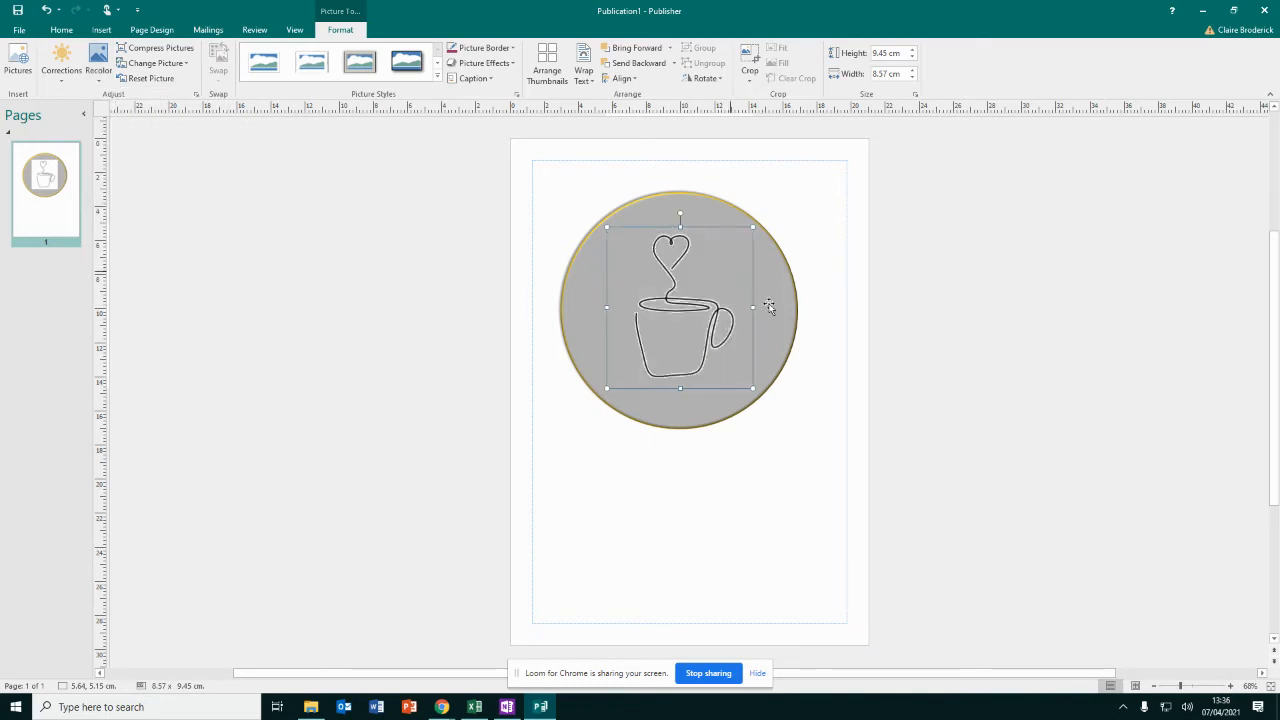
click(1098, 502)
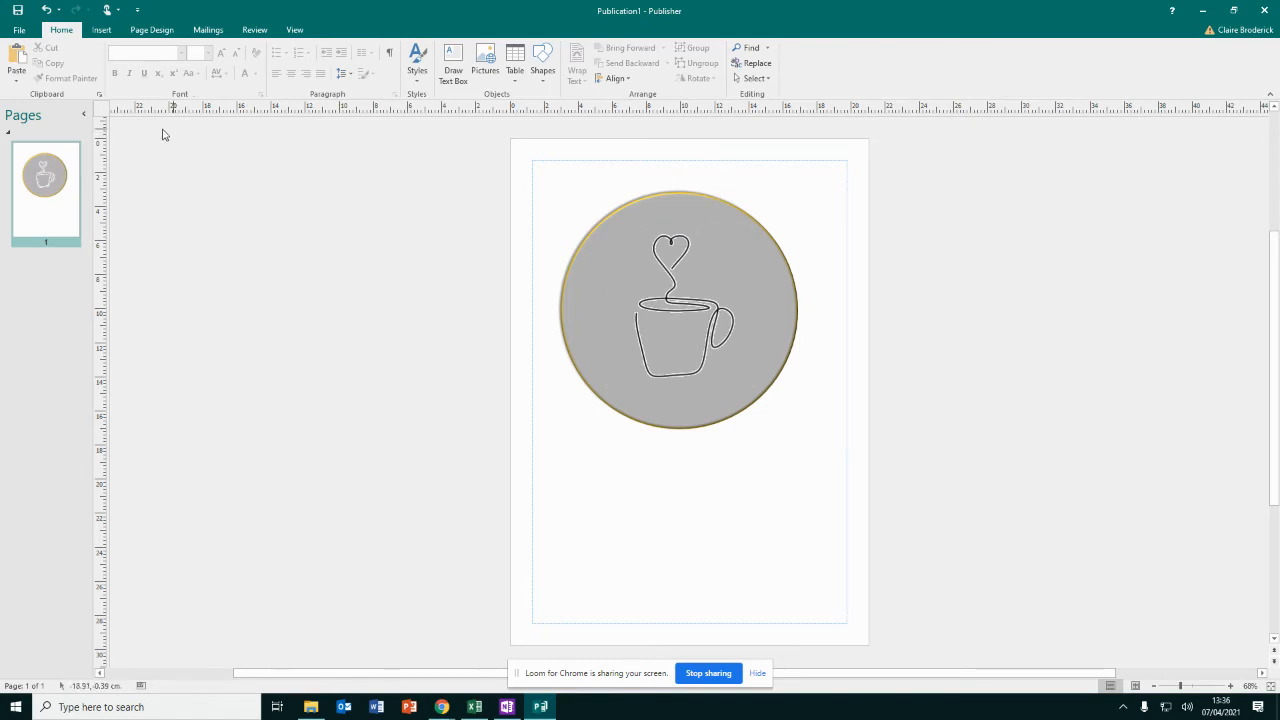
Recolor the cup picture with the gold variation from the recent colors
click(668, 326)
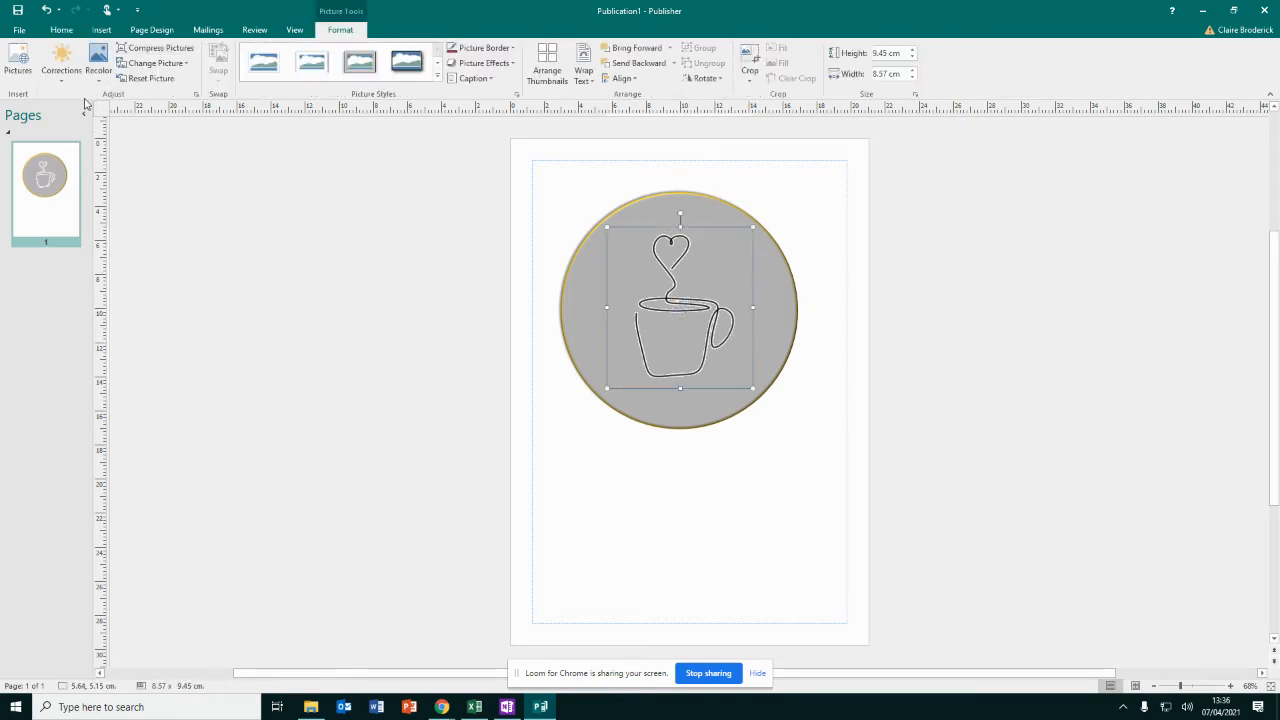
click(98, 62)
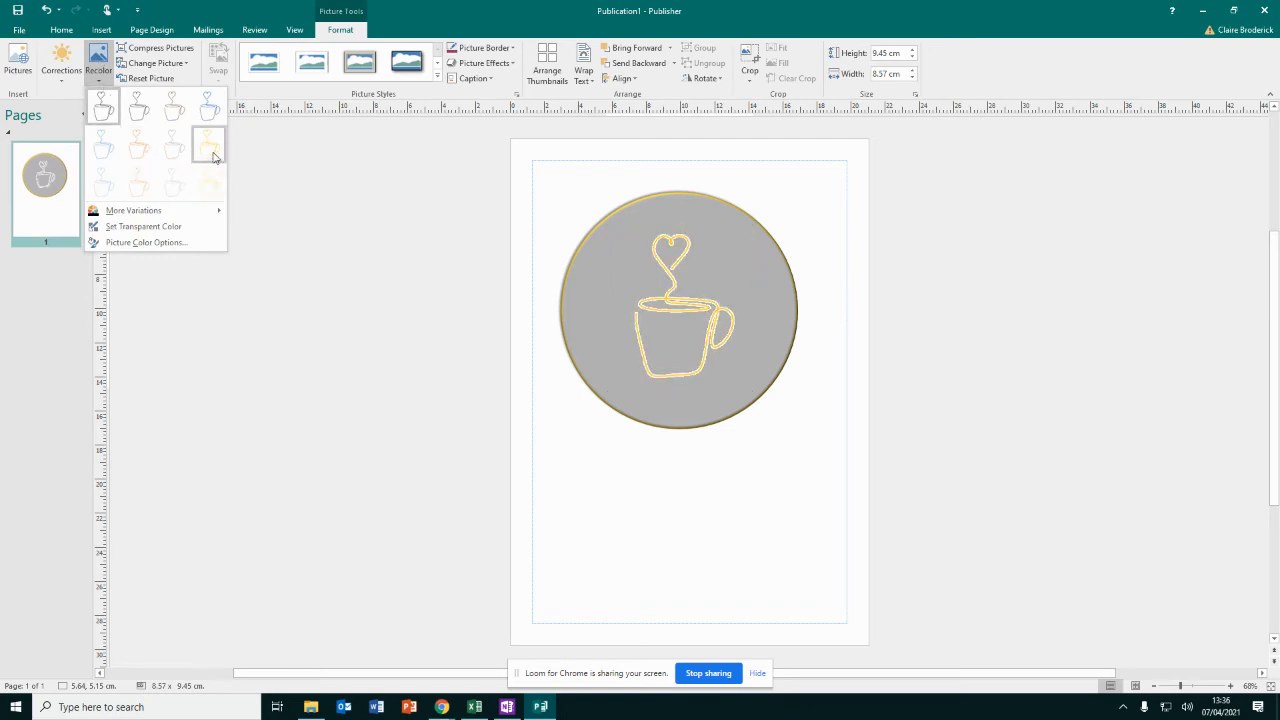
mouse_move(140, 217)
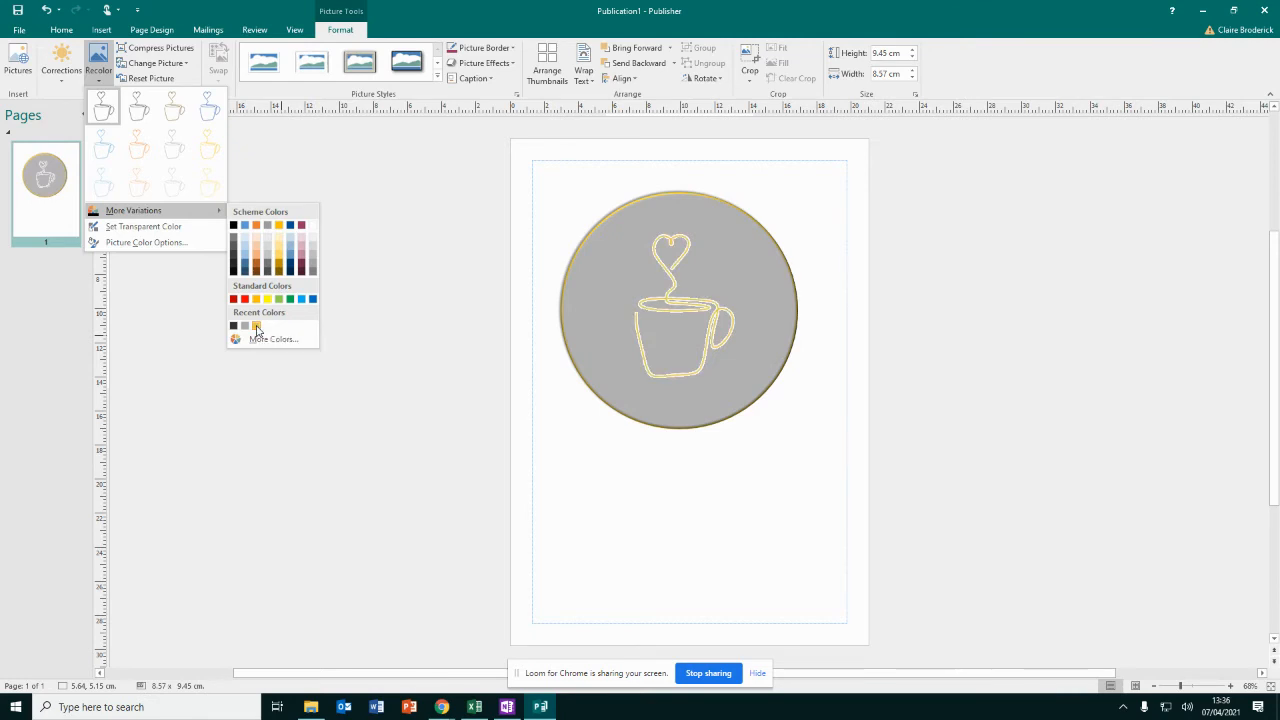
click(256, 327)
Change the circle's outline to the black scheme color
click(643, 208)
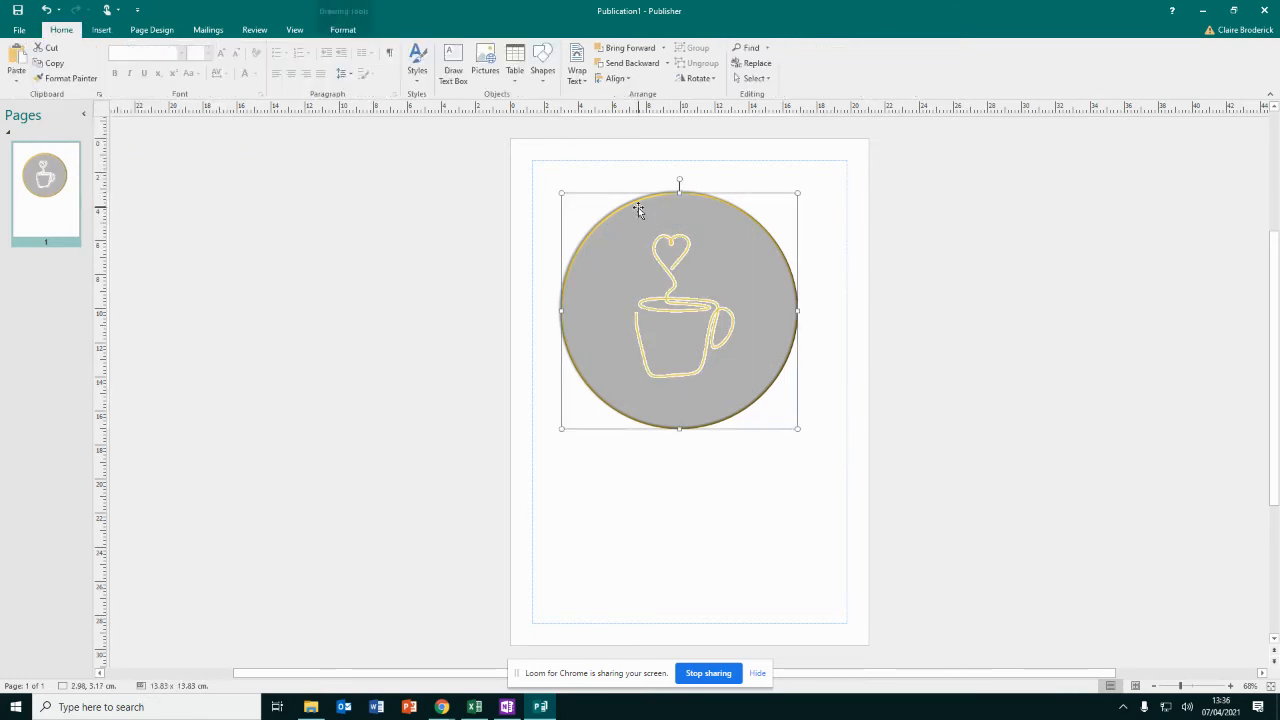
click(342, 29)
click(412, 62)
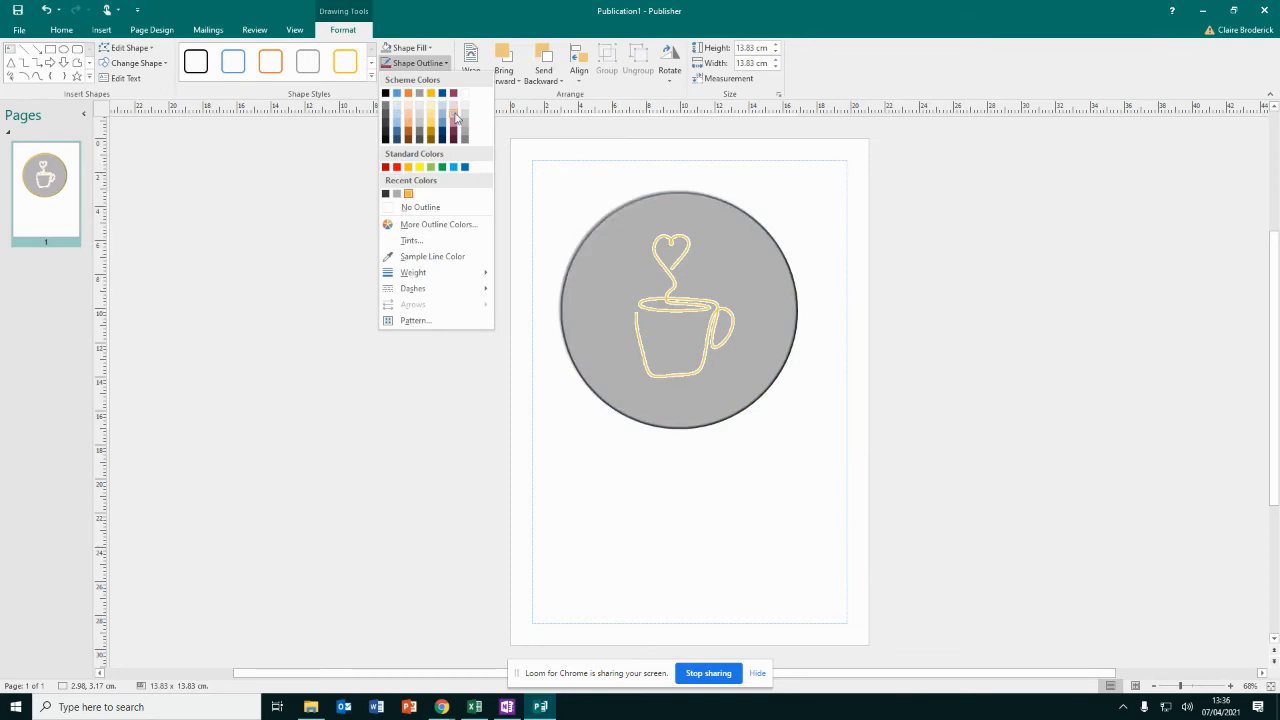
click(385, 94)
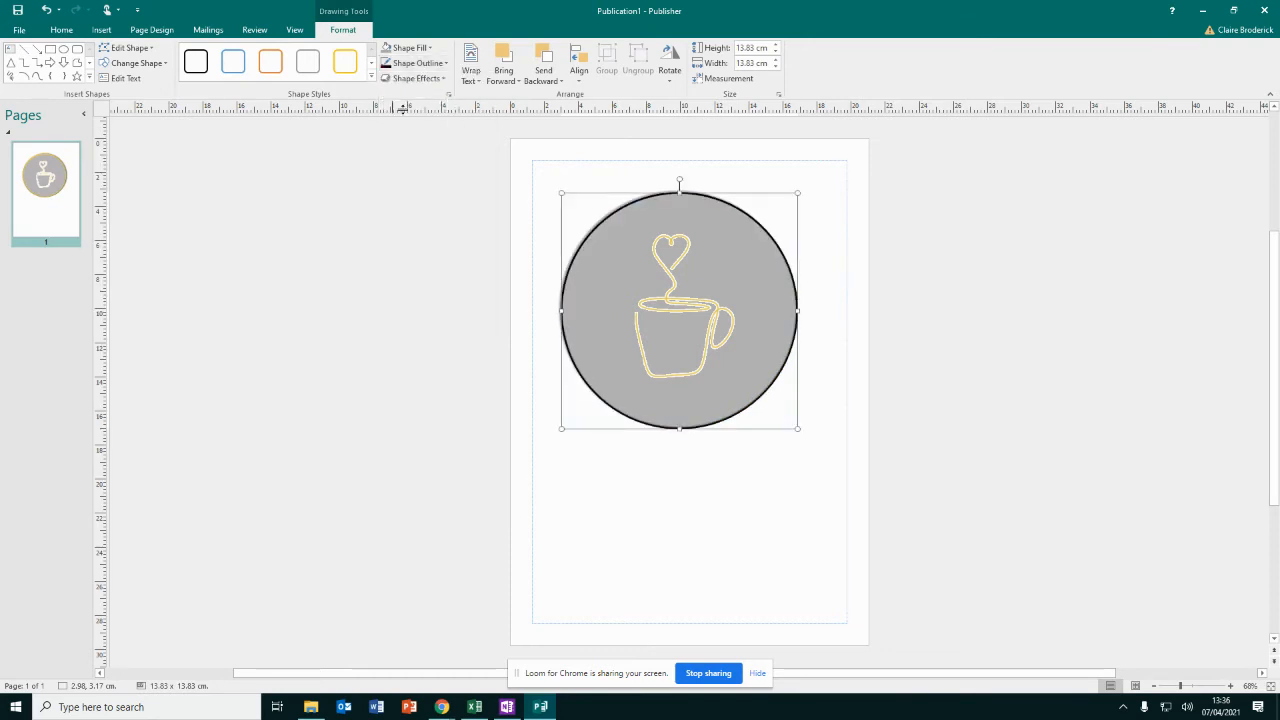
Shrink the cup picture to about 6.66 × 7.34 cm and center it in the circle
click(666, 333)
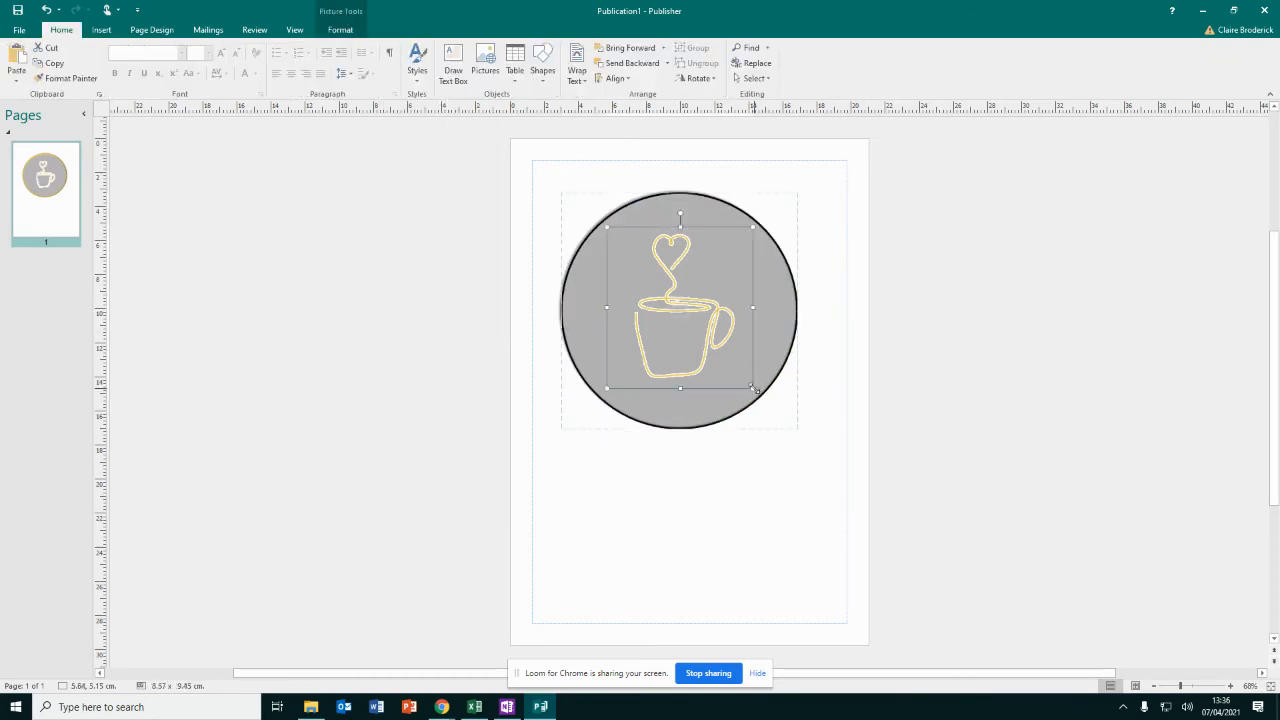
drag(751, 386, 721, 341)
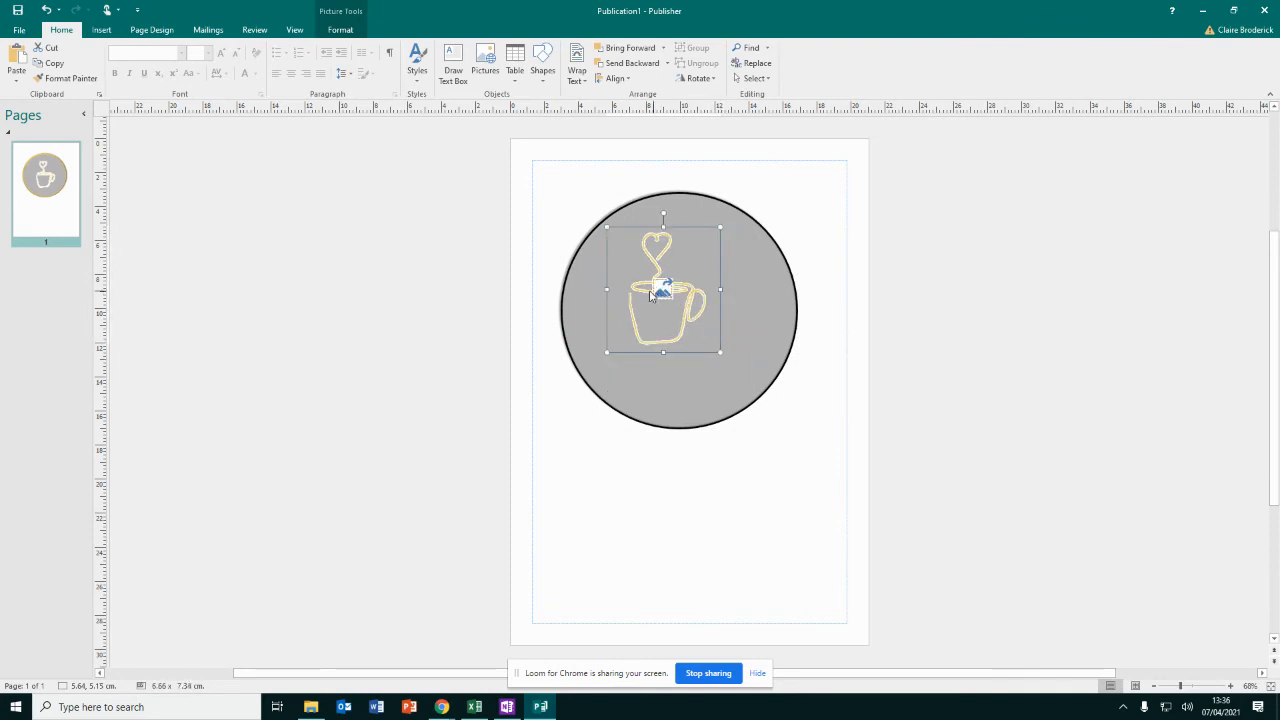
drag(641, 290, 701, 300)
drag(662, 288, 656, 315)
click(834, 337)
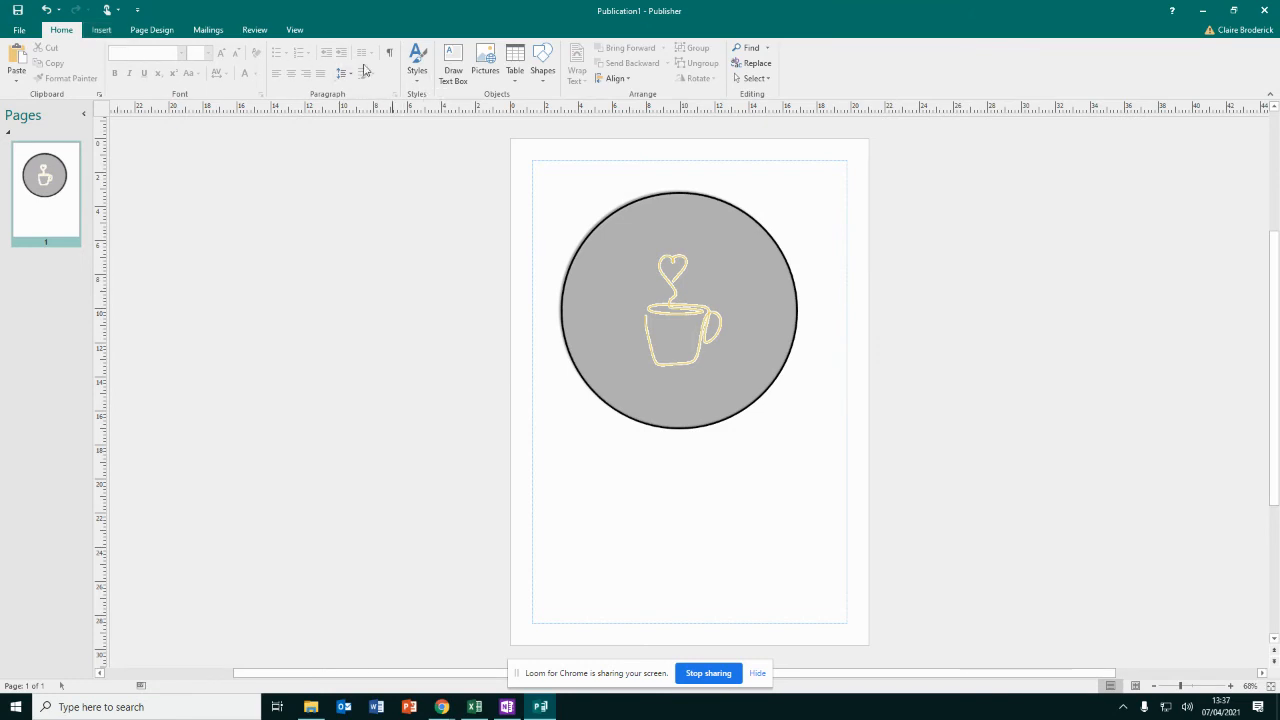
Start a WordArt in the dark red curved transform style with the text "Castle Coffee Company"
click(102, 30)
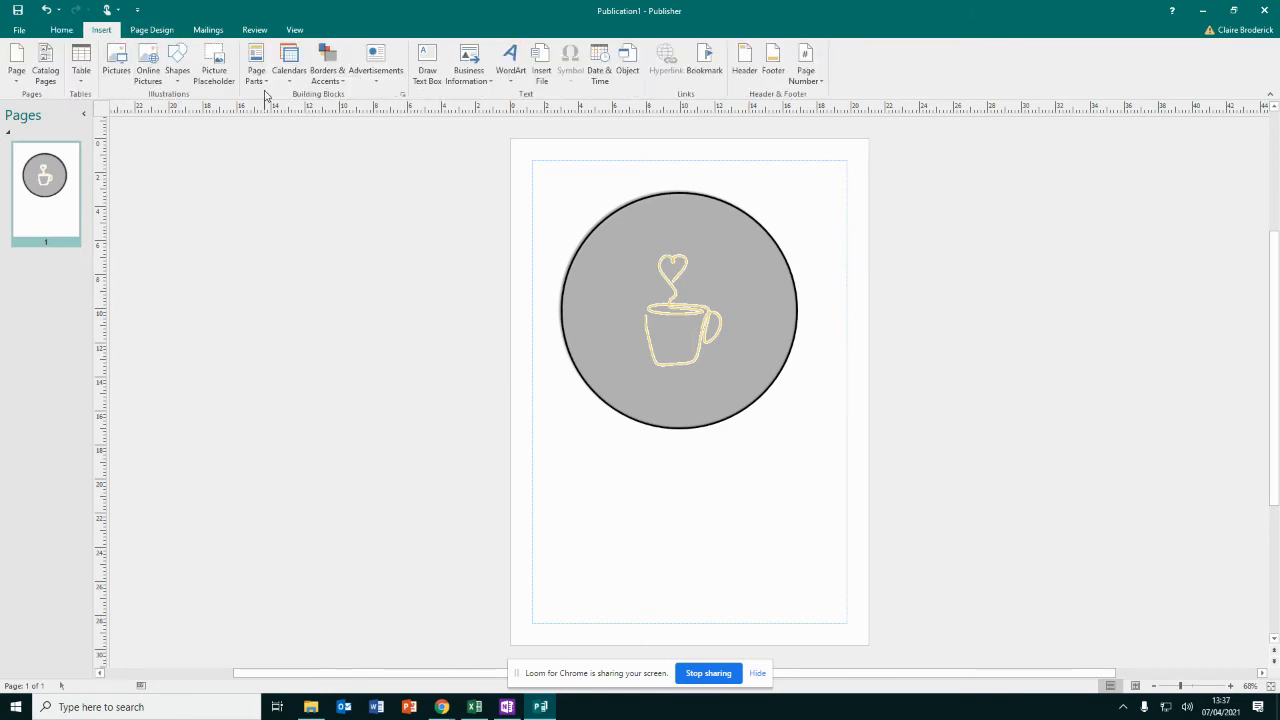
click(511, 62)
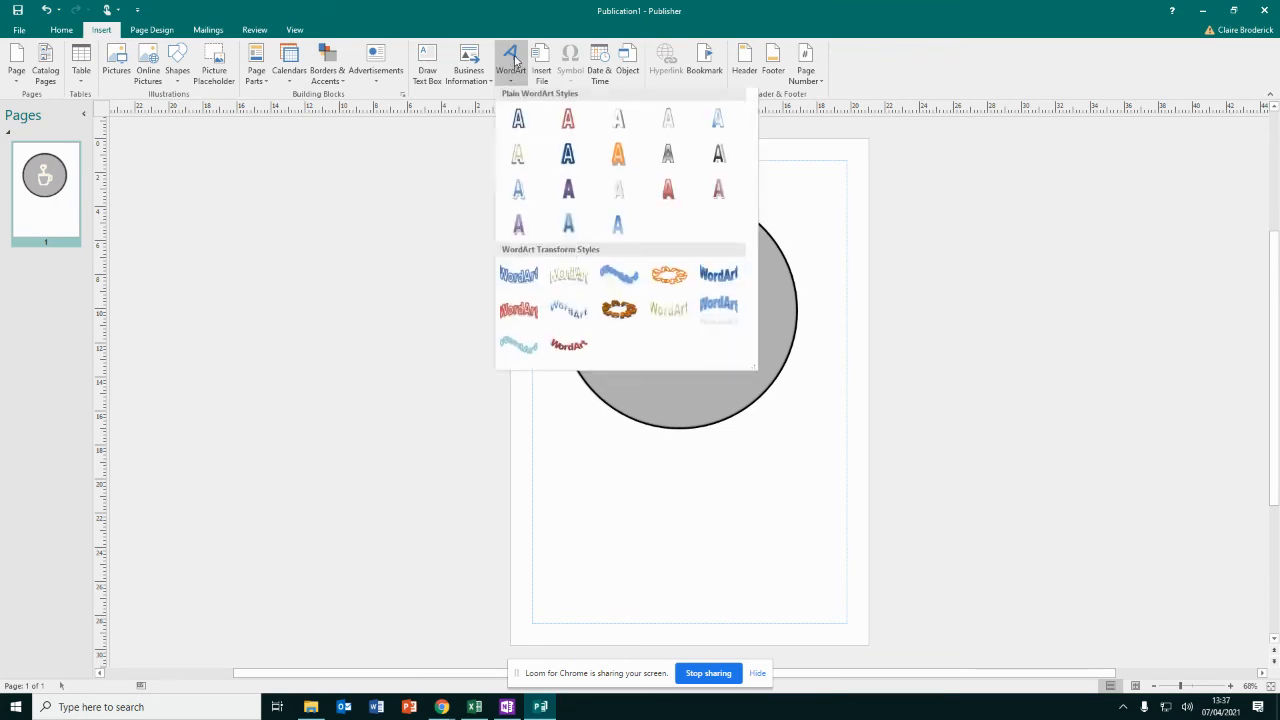
click(569, 345)
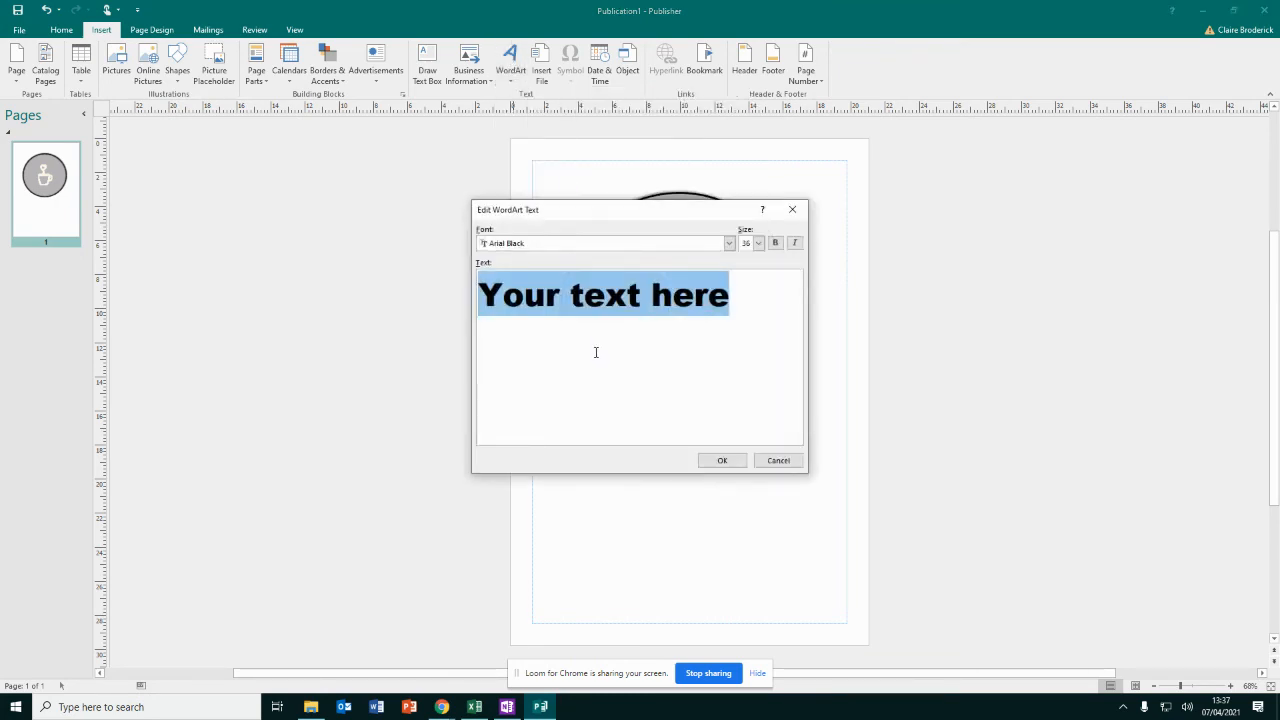
text(Castle Cof)
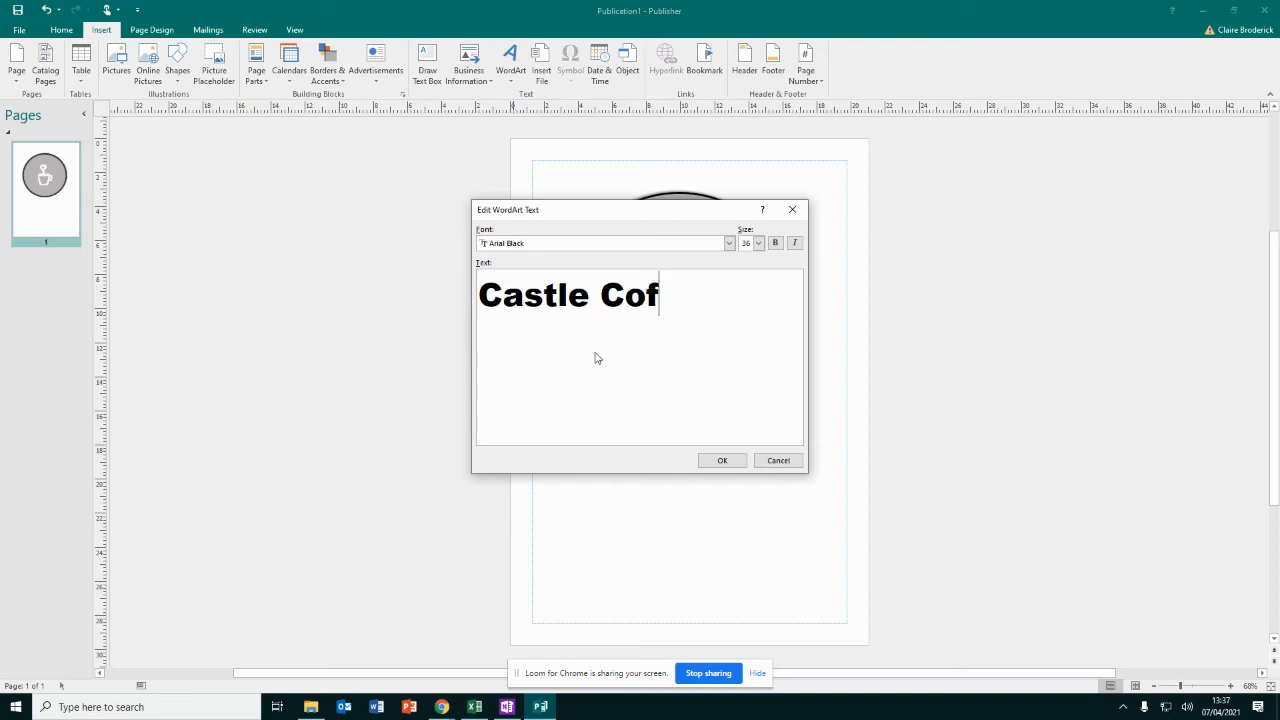
text(fee Company)
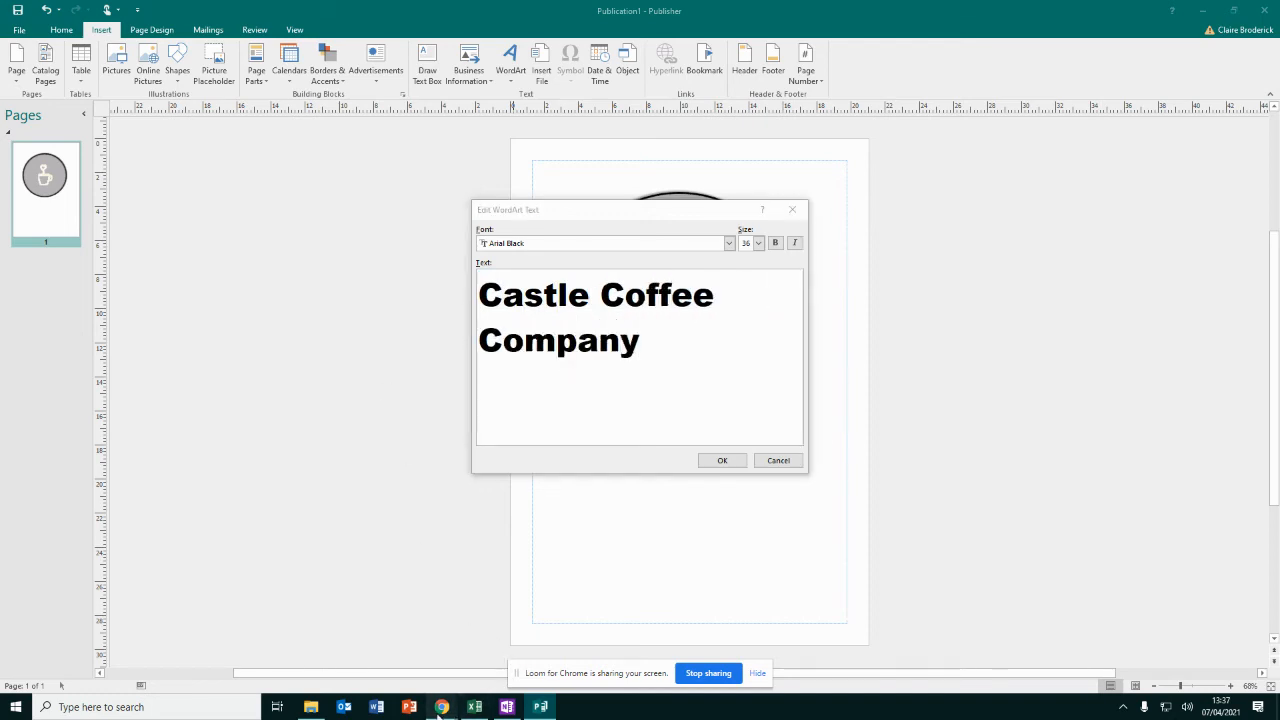
mouse_move(442, 707)
click(355, 680)
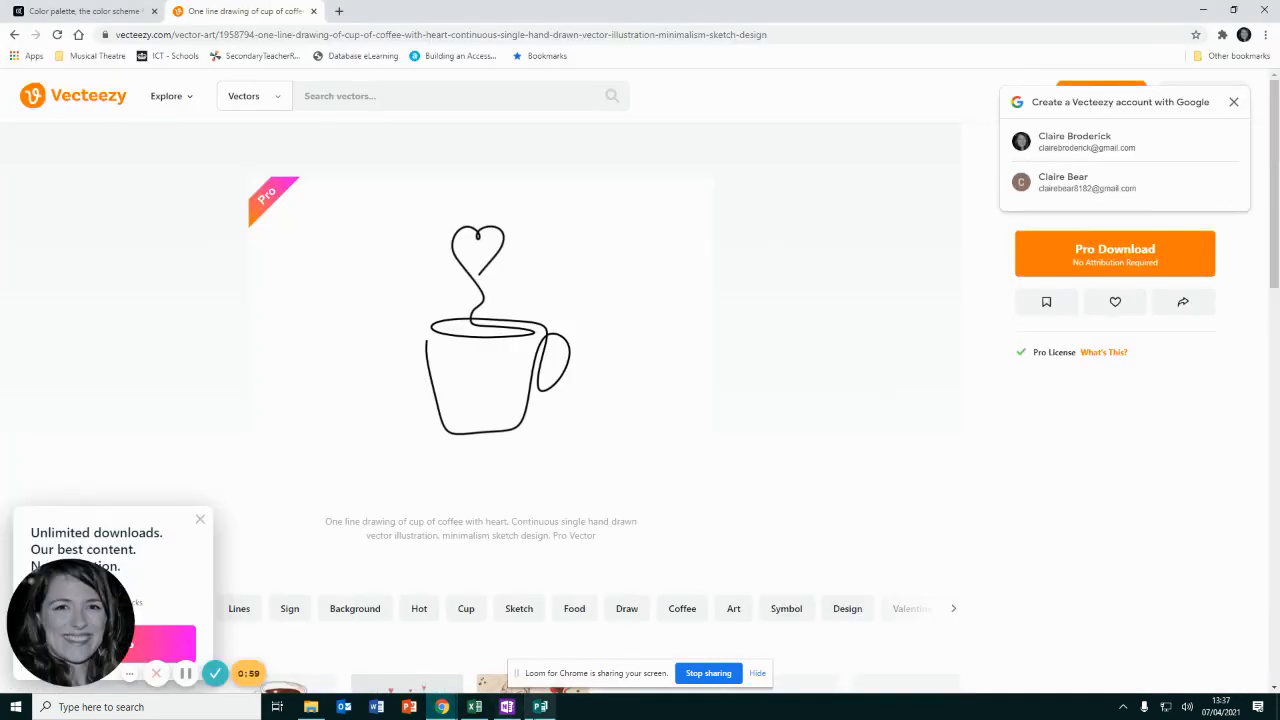
click(540, 707)
Set the WordArt font to Bahnschrift SemiCondensed and insert the text on the page
drag(640, 340, 440, 274)
click(729, 243)
scroll(510, 300, down, 6)
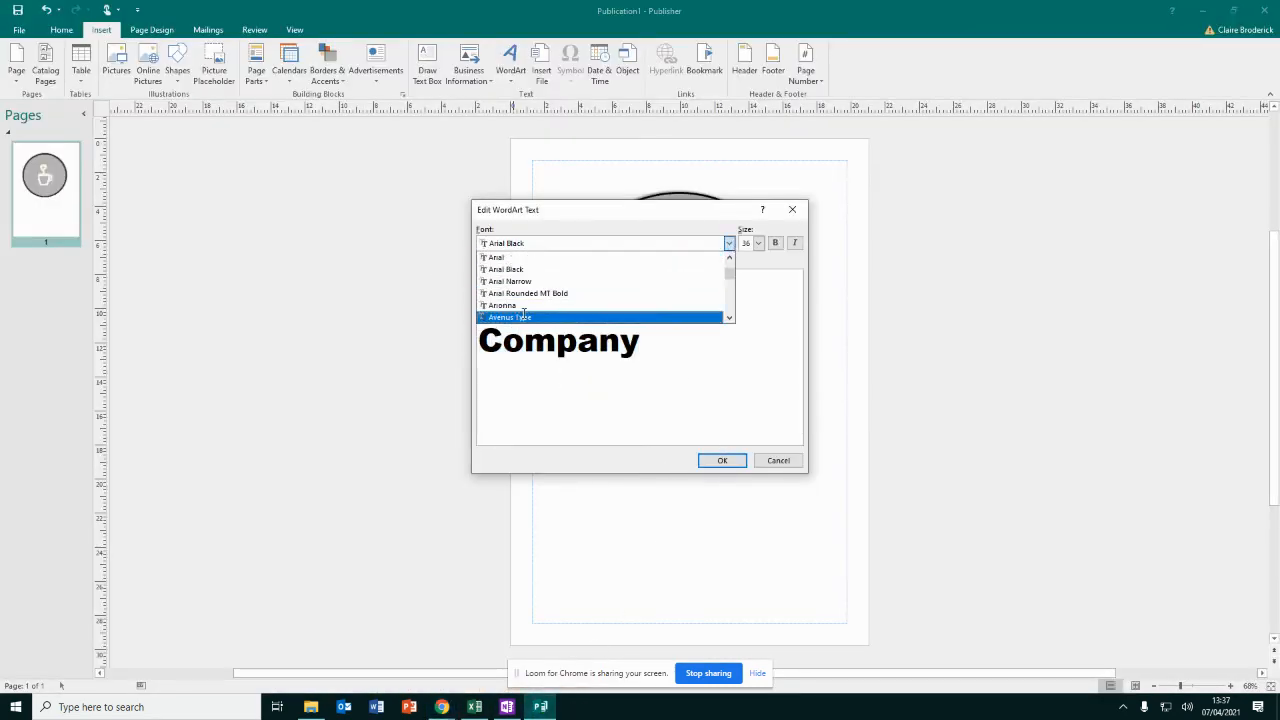
click(527, 306)
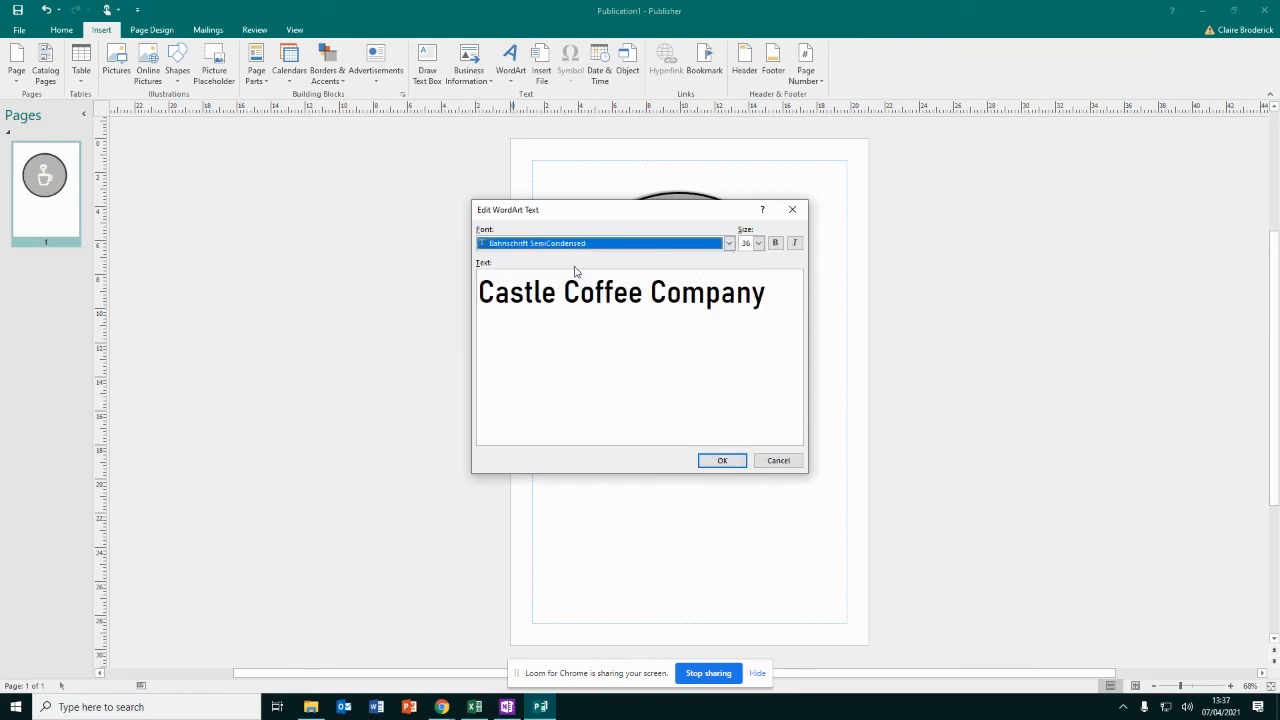
click(729, 243)
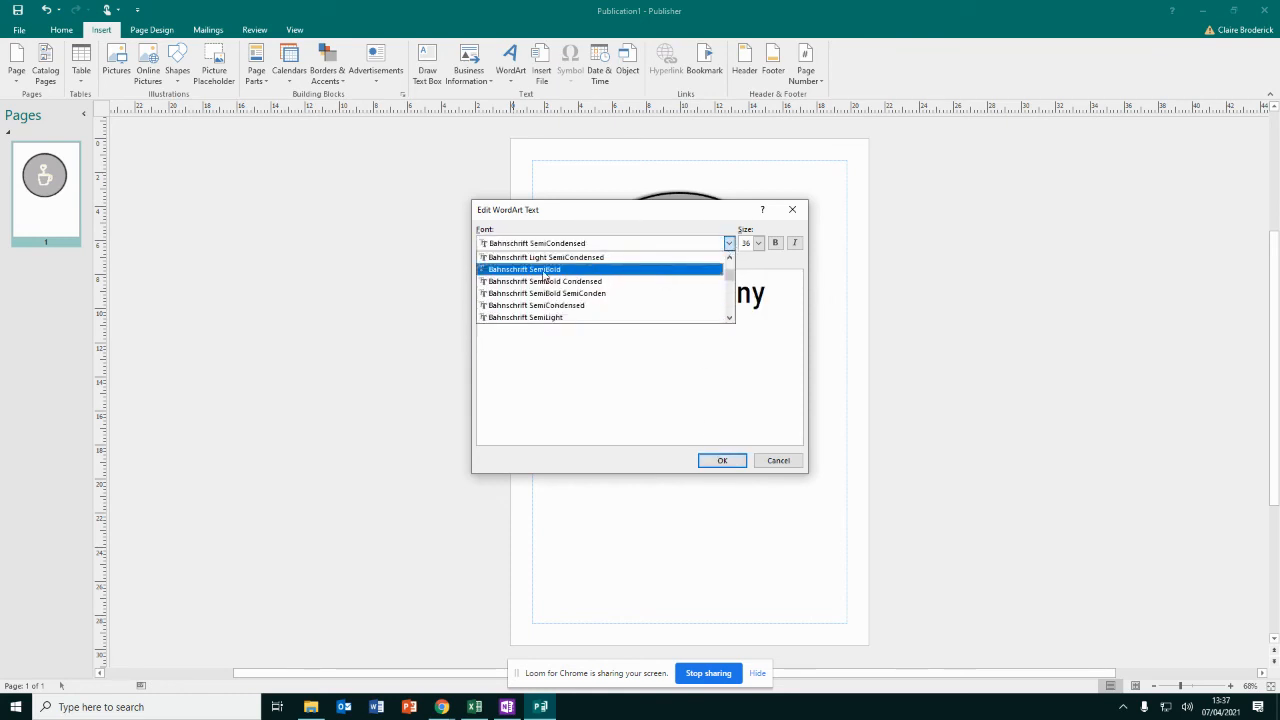
click(724, 460)
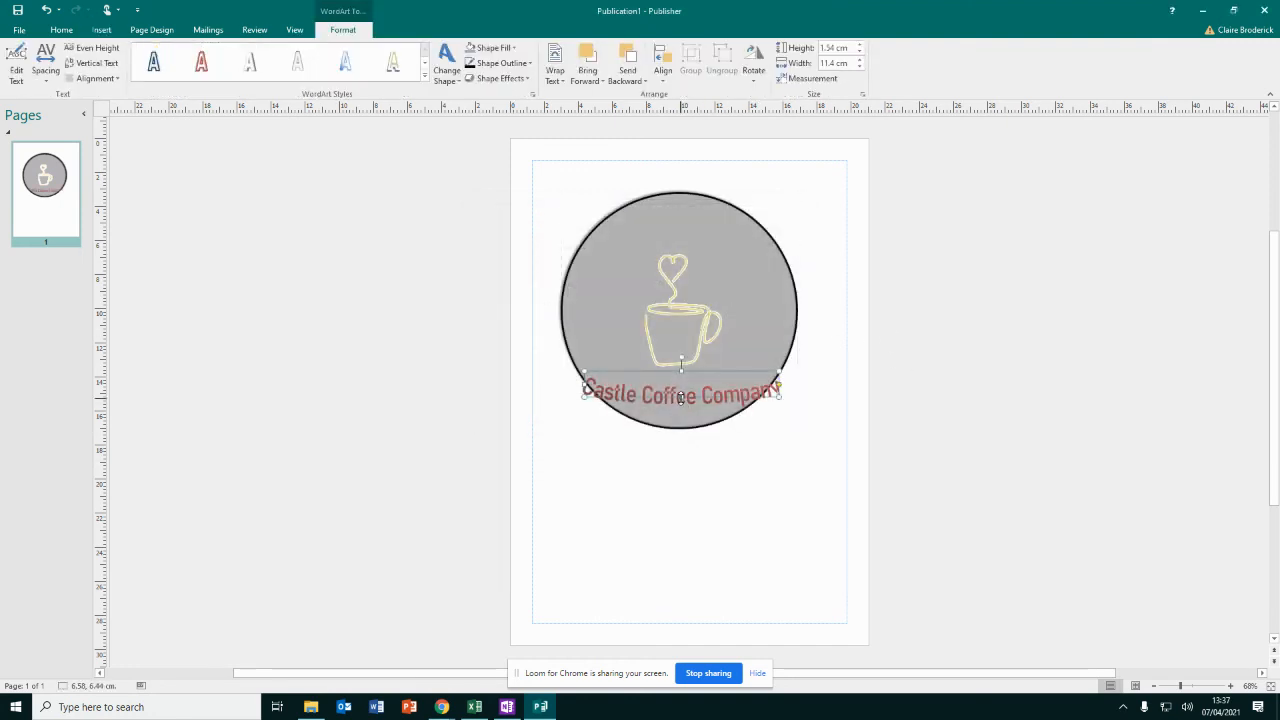
Deepen the WordArt's arc, size it to about 10.2 × 7.08 cm, and position it under the cup along the circle's lower inner edge
drag(680, 397, 680, 496)
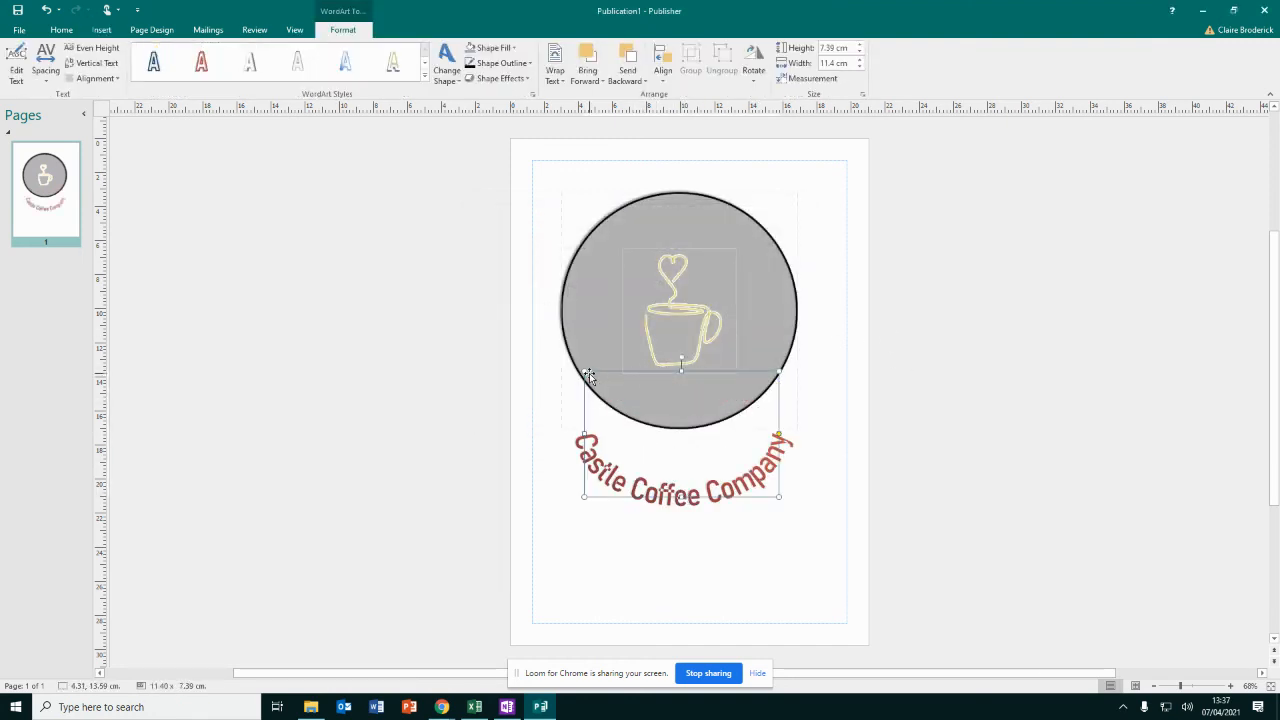
drag(599, 373, 594, 268)
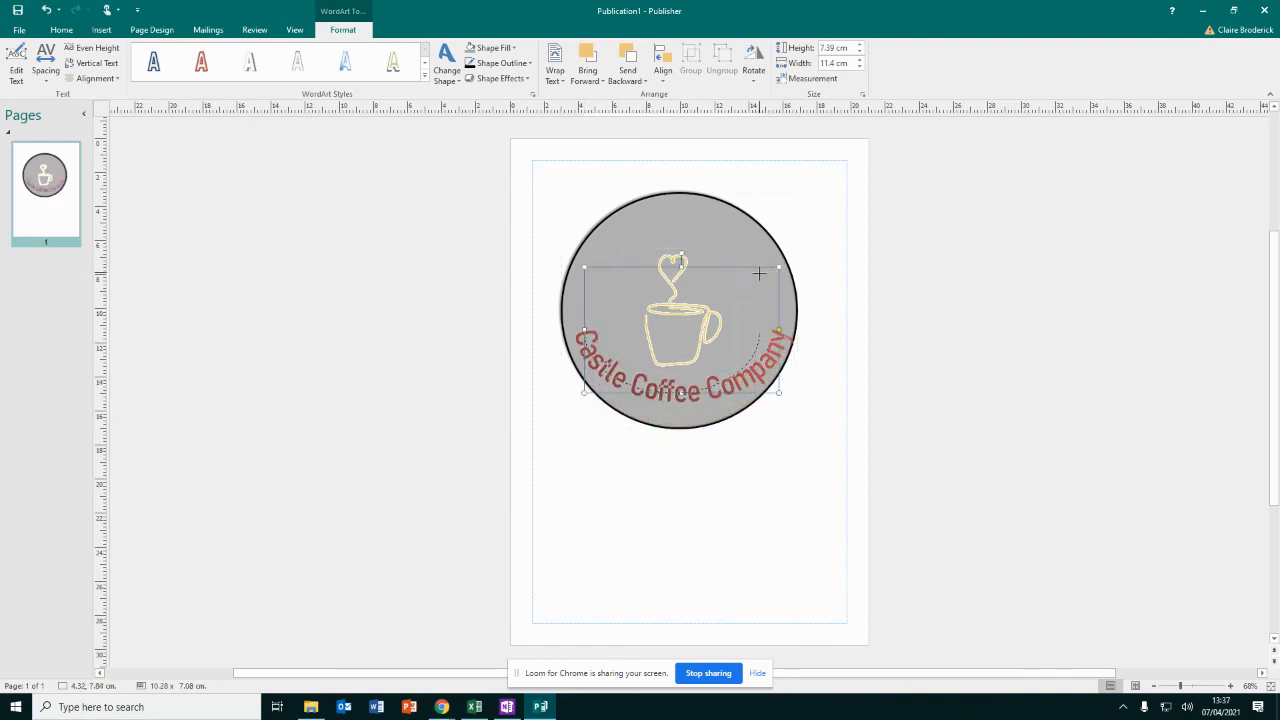
drag(759, 273, 758, 272)
mouse_move(603, 280)
mouse_down()
mouse_move(600, 266)
mouse_move(620, 283)
mouse_move(601, 272)
mouse_up()
click(1009, 391)
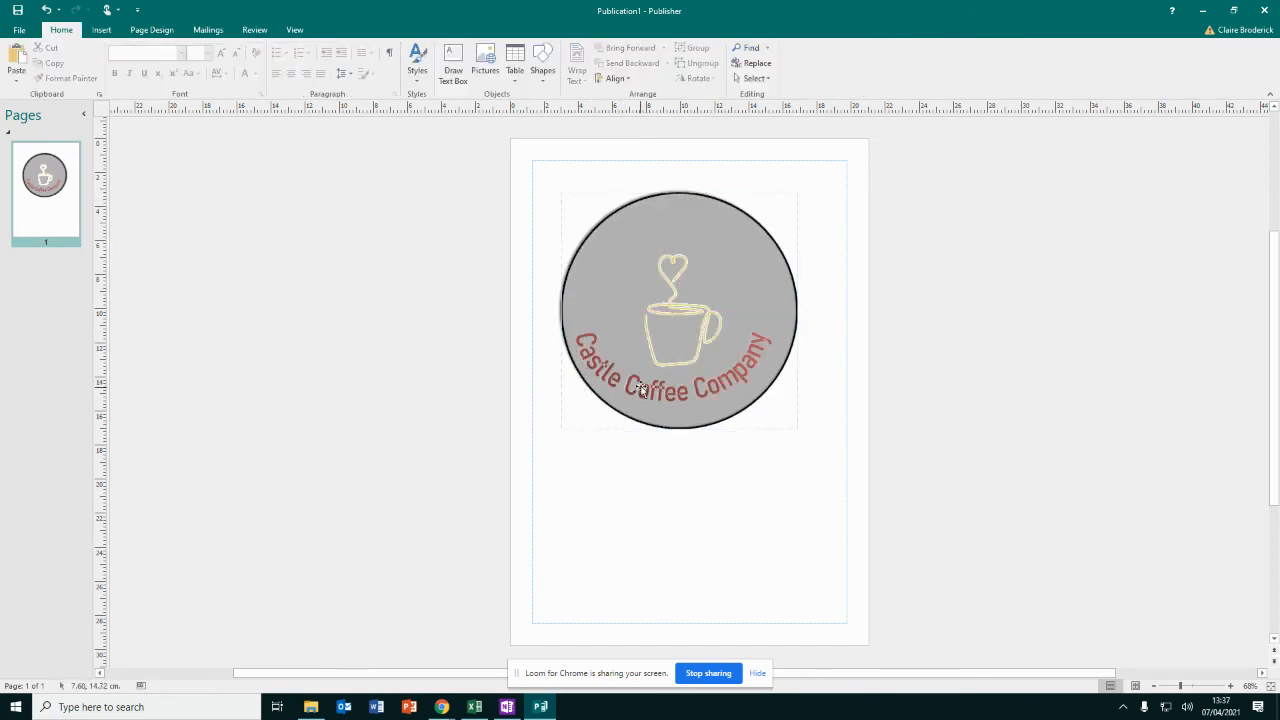
click(646, 401)
drag(641, 390, 656, 397)
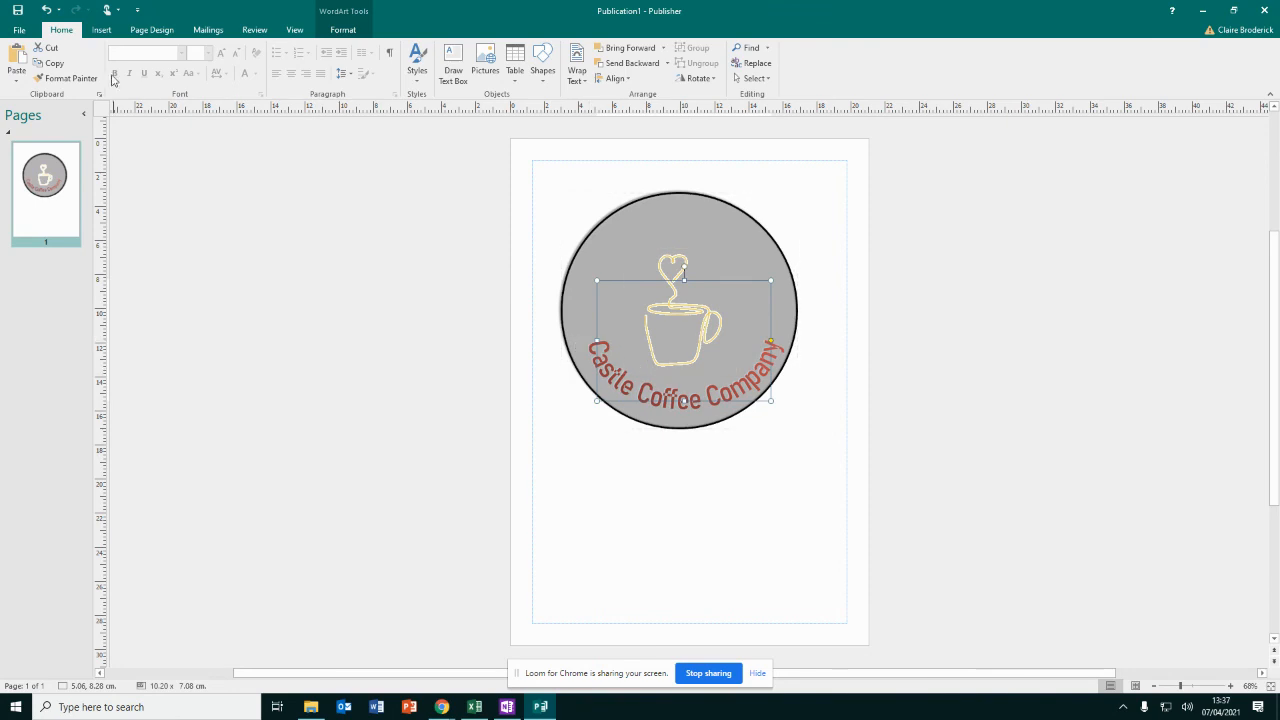
Change the fill of the curved "Castle Coffee Company" WordArt to the recently used yellow color
click(343, 30)
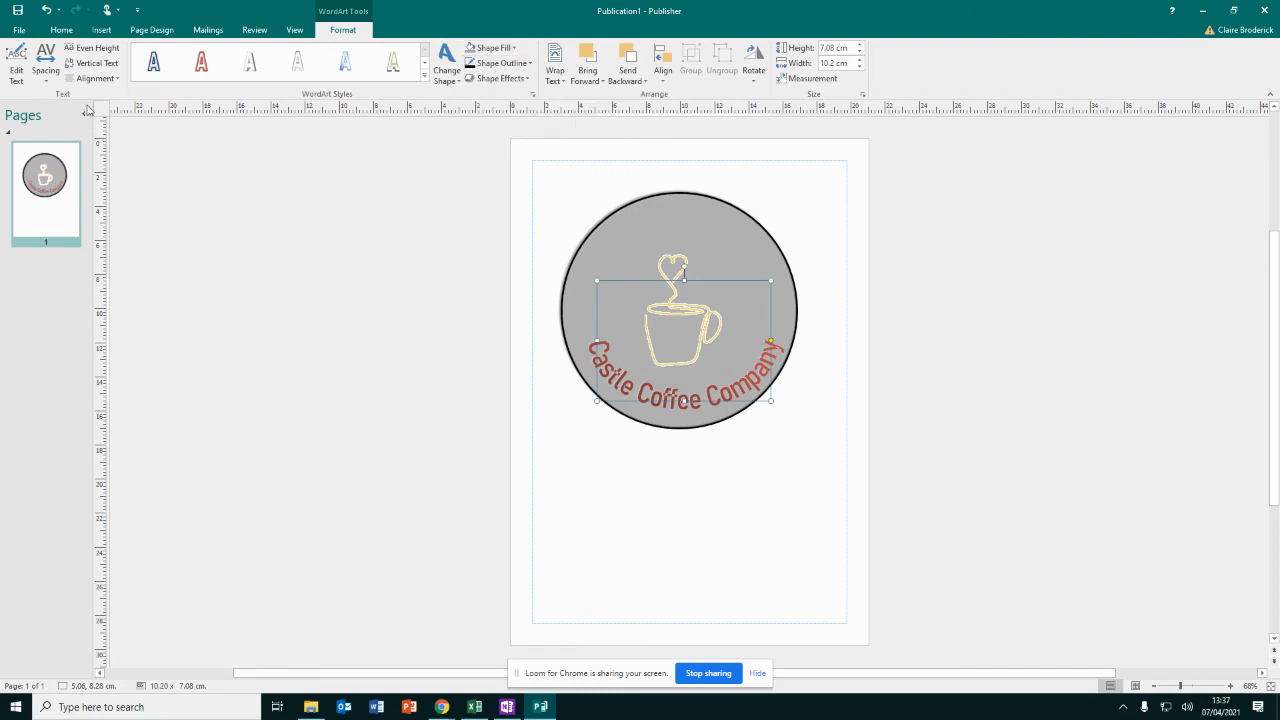
click(424, 75)
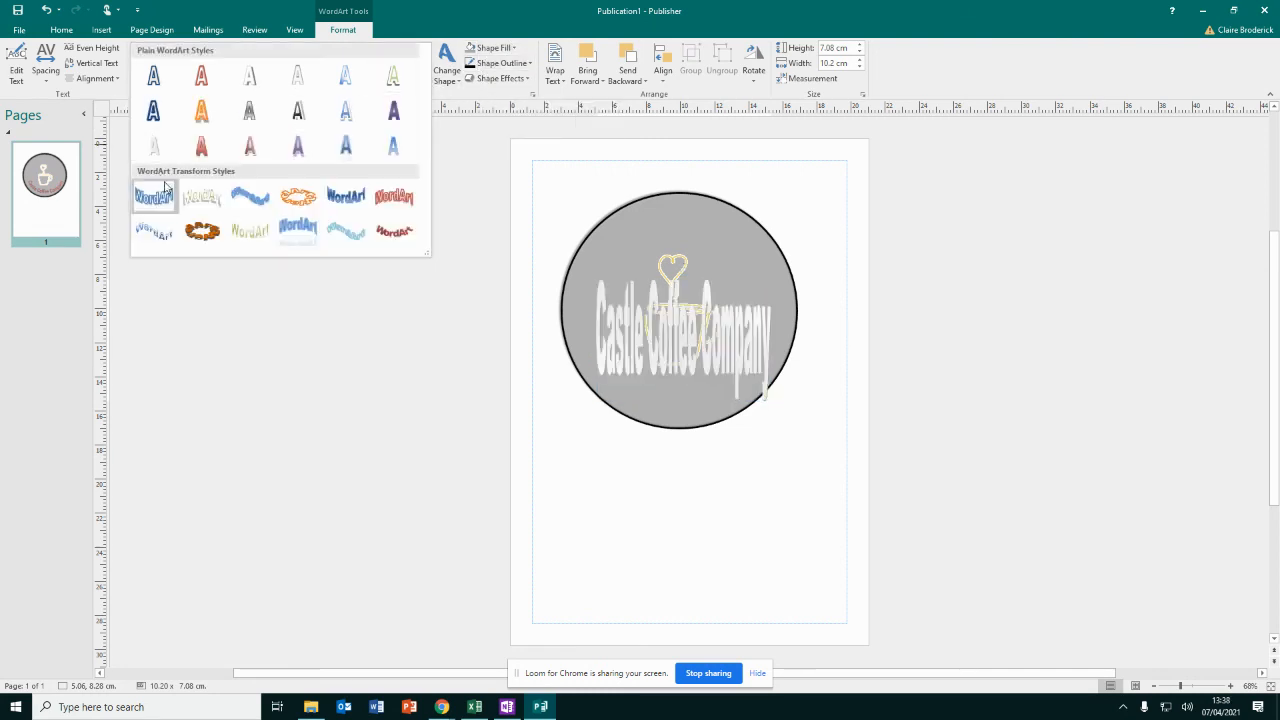
click(450, 72)
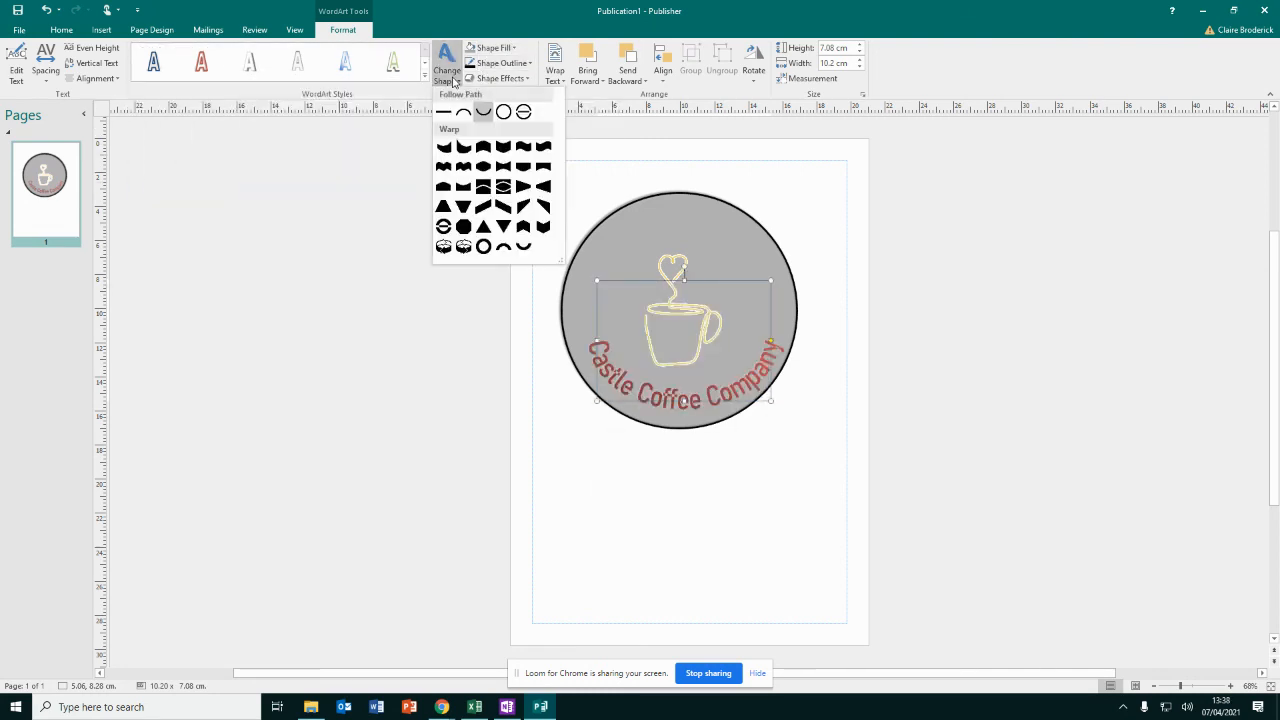
click(453, 78)
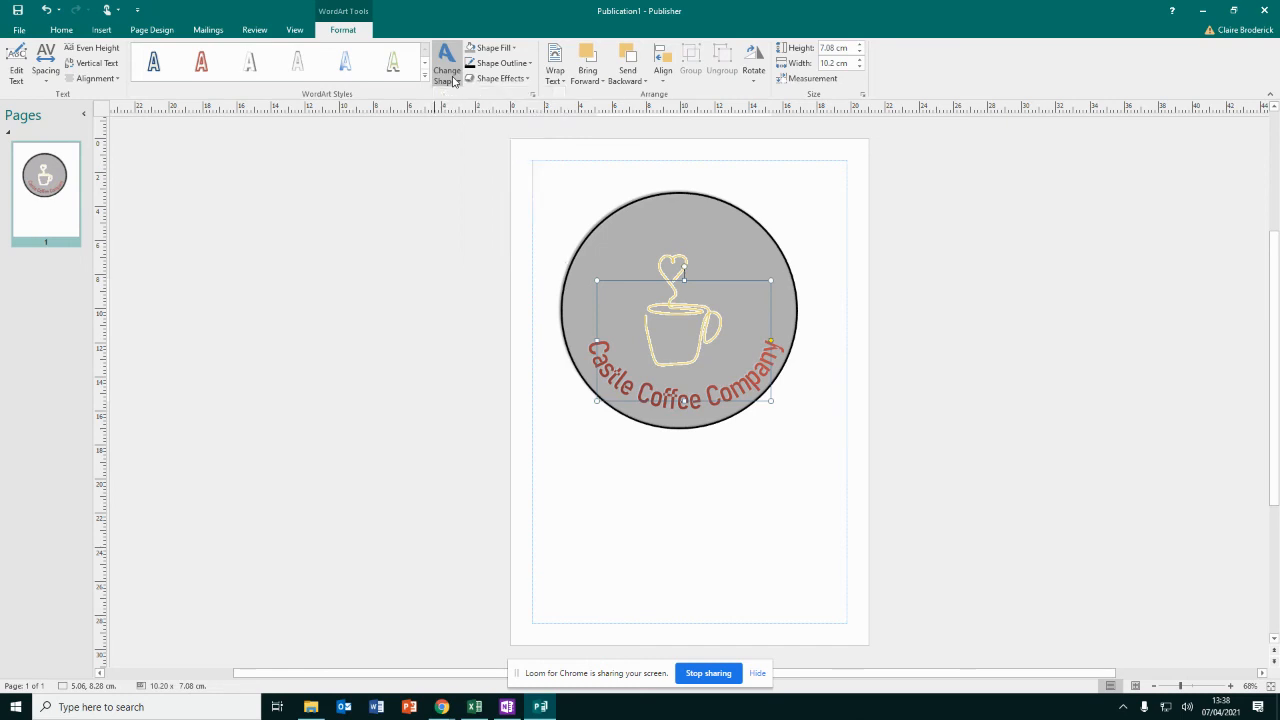
click(516, 48)
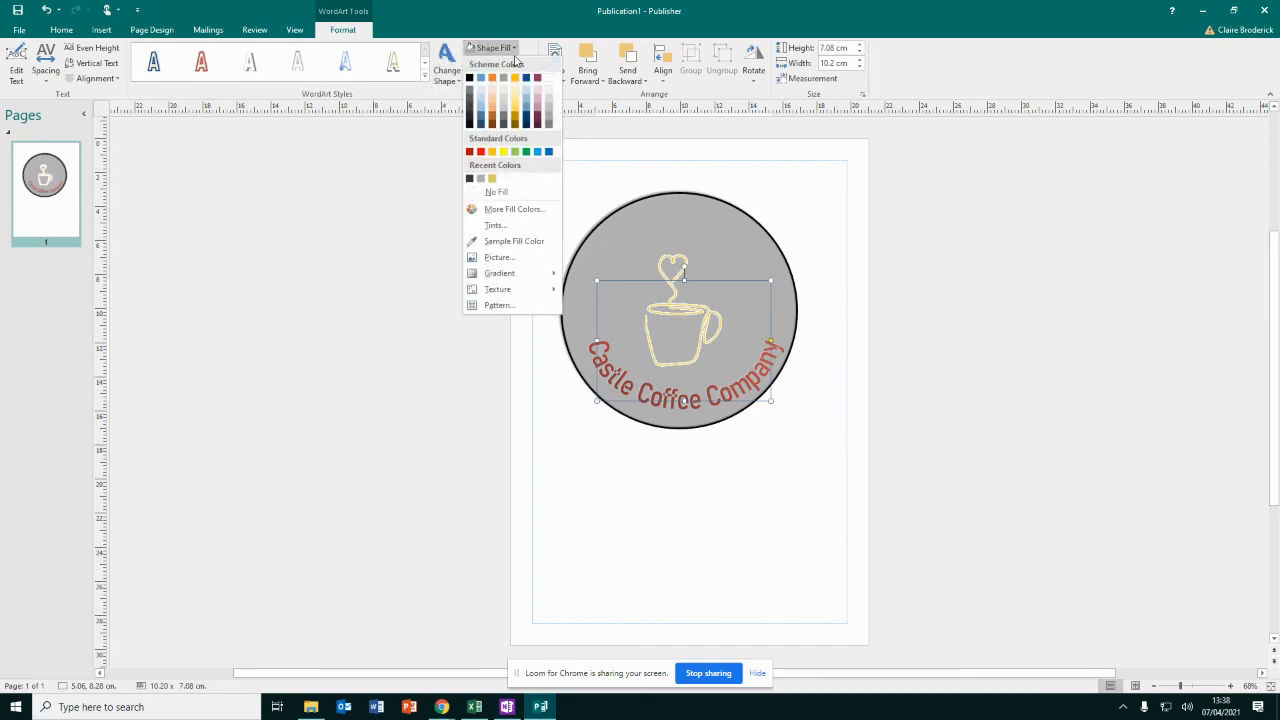
click(491, 178)
click(663, 404)
click(663, 404)
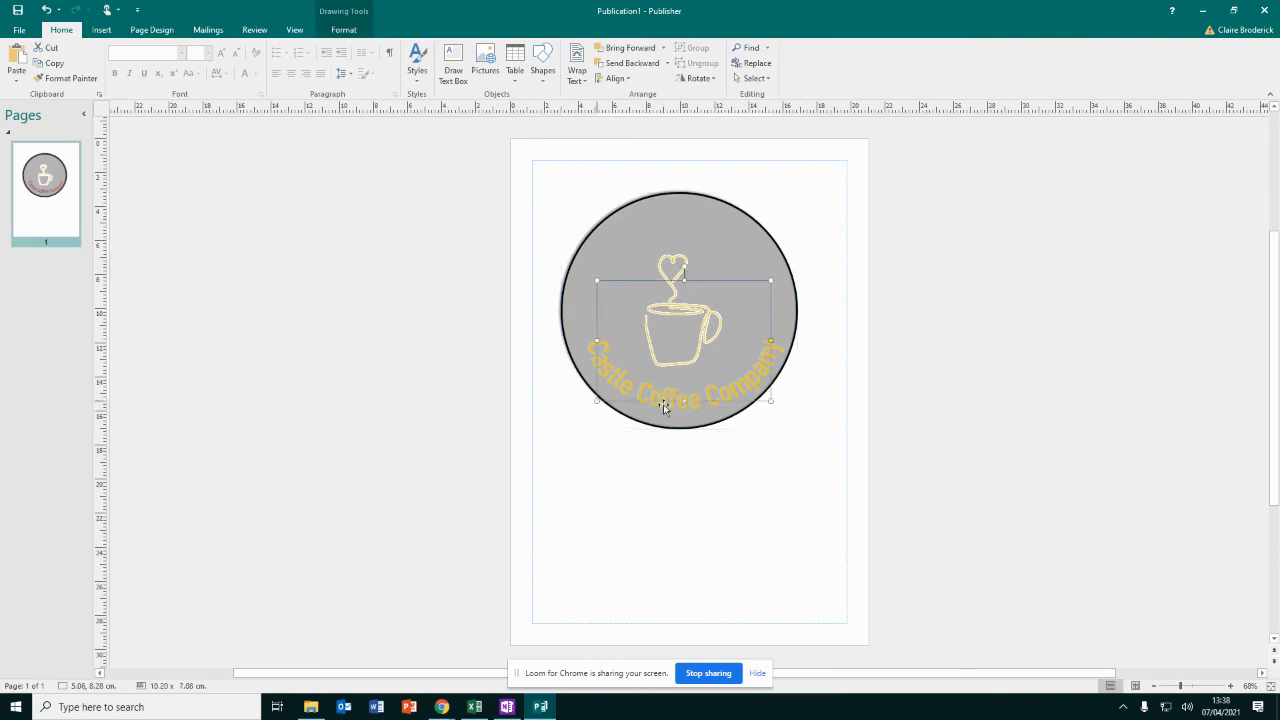
drag(670, 411, 660, 407)
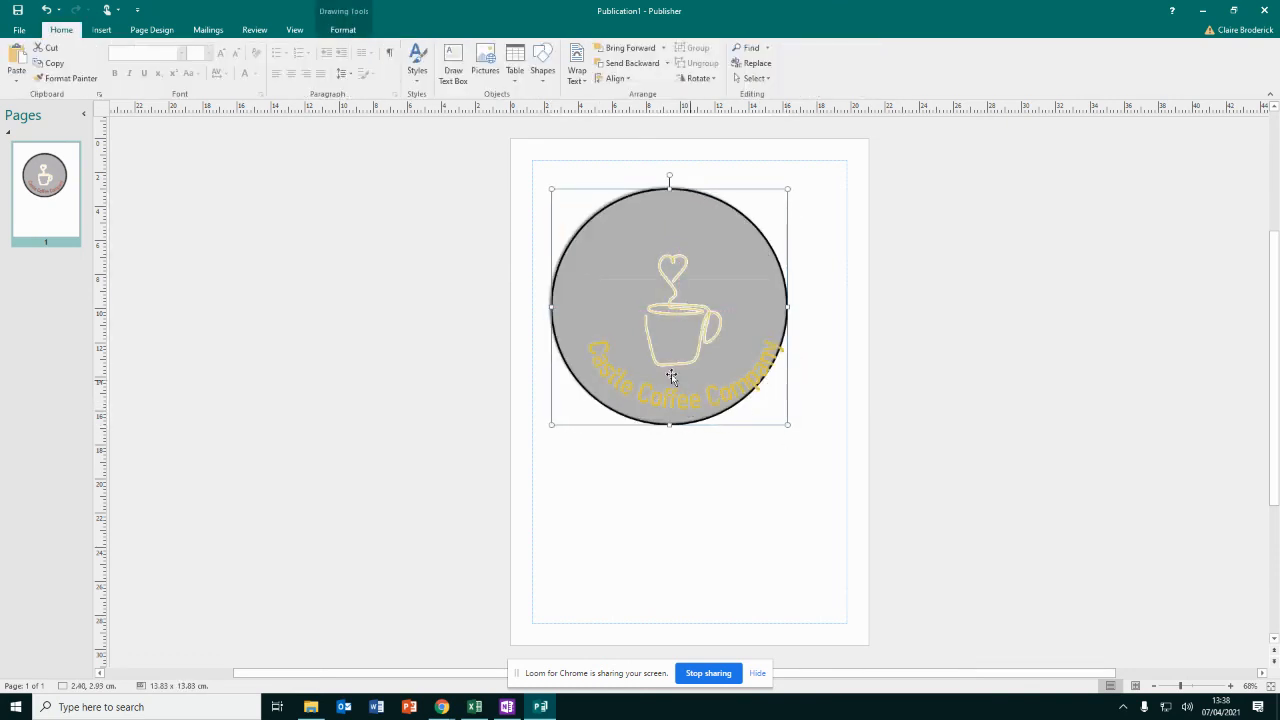
drag(591, 364, 601, 368)
click(951, 394)
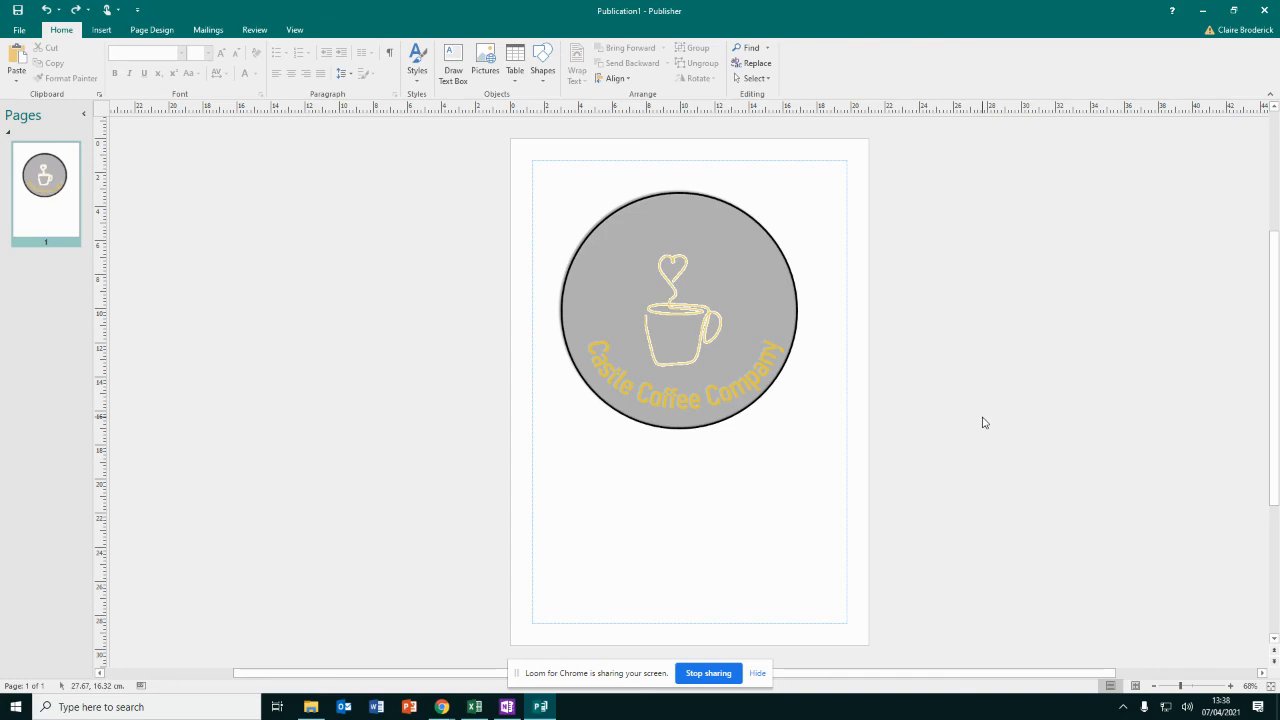
Capture the finished circular logo as a rectangular screen snip, paste it on the page, and place the copy below the original
key(super+shift+s)
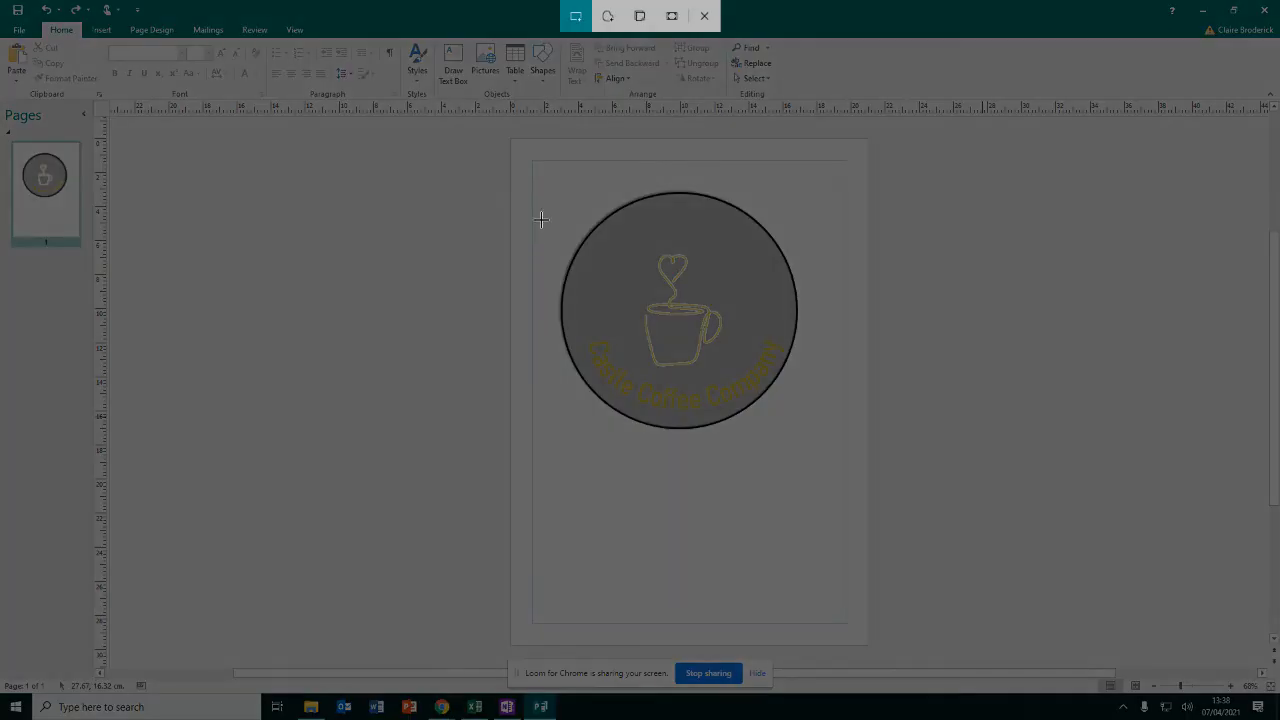
mouse_move(550, 175)
mouse_down()
mouse_move(817, 391)
mouse_move(818, 448)
mouse_up()
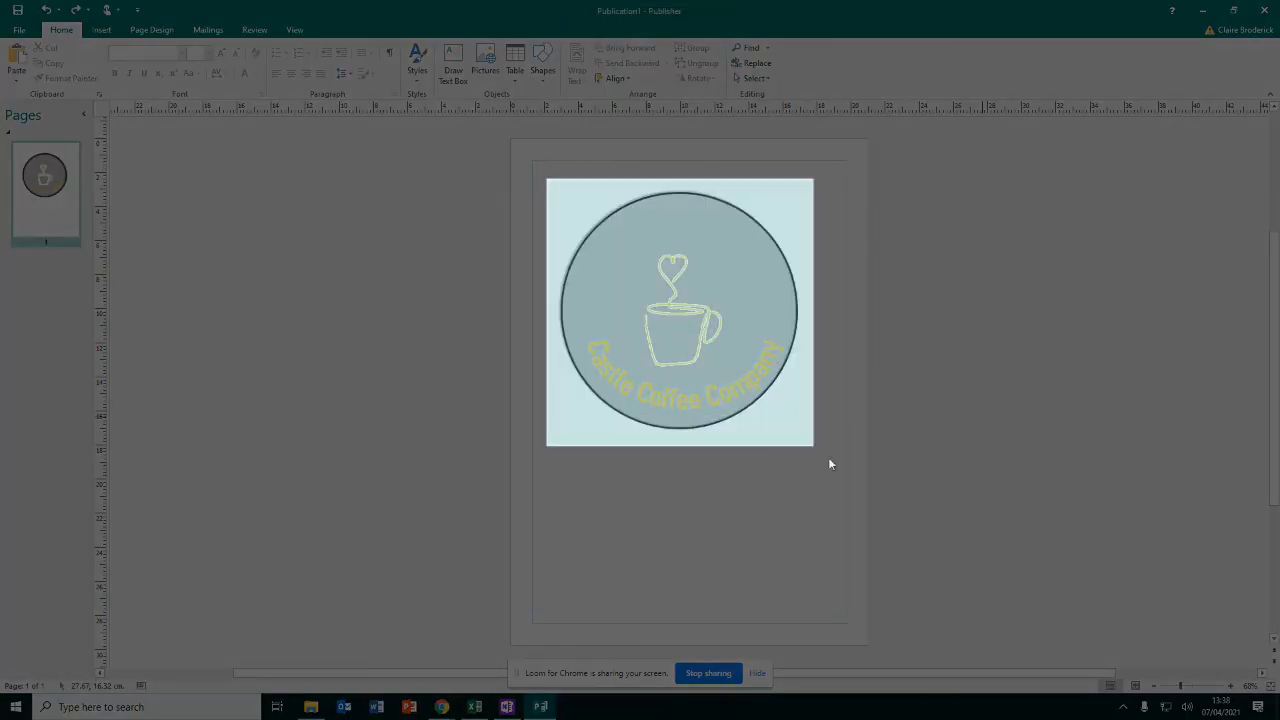
key(ctrl+v)
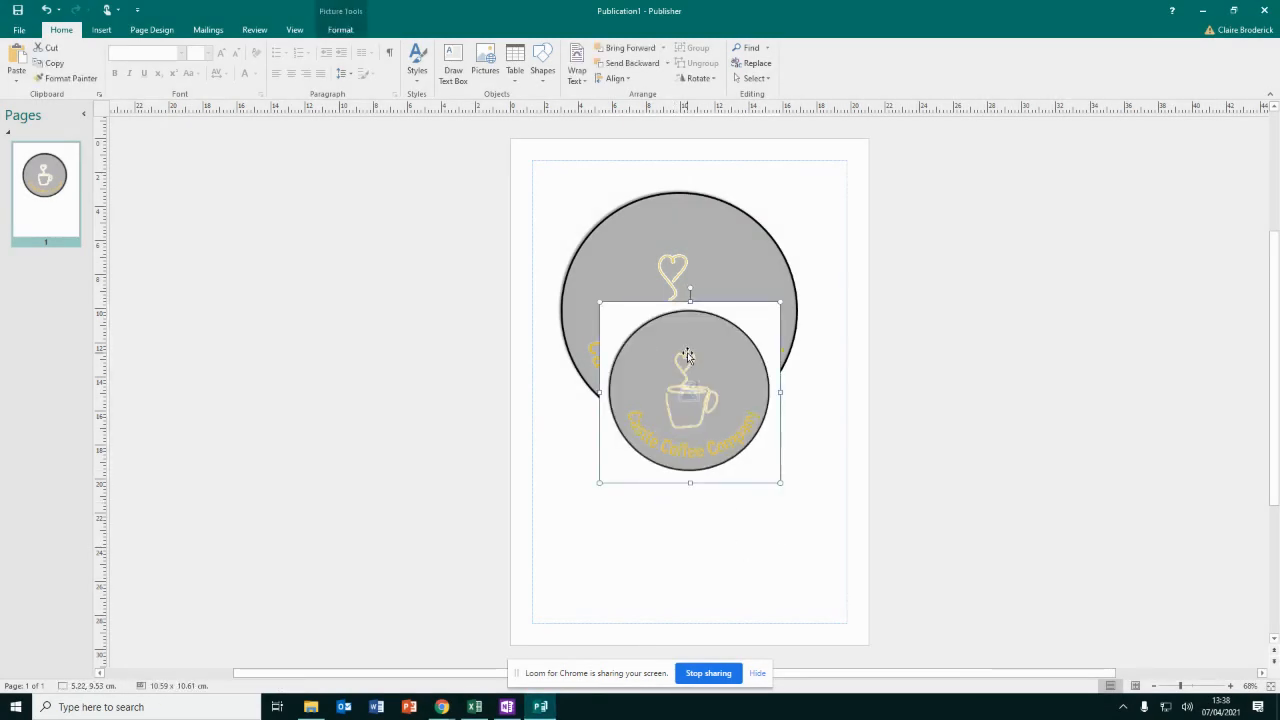
drag(687, 366, 688, 508)
click(827, 535)
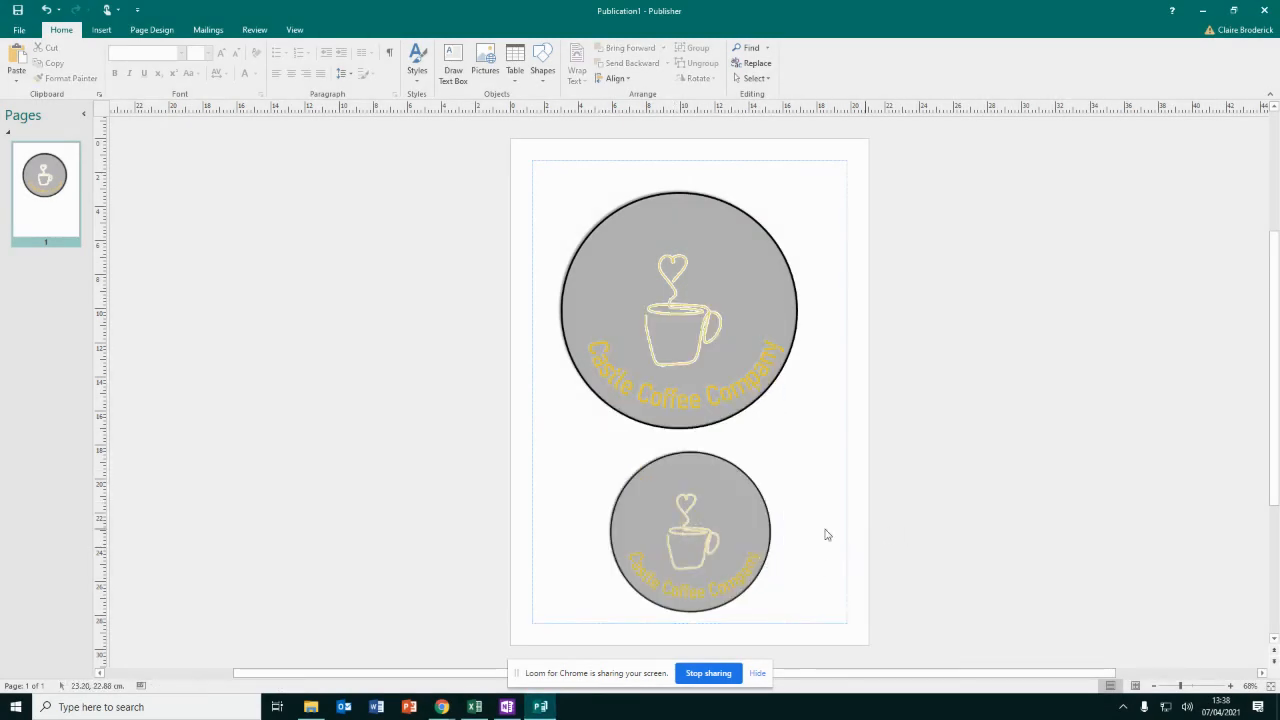
Select the smaller pasted logo picture below the original and choose a command from its available options
click(677, 476)
right_click(677, 476)
click(752, 371)
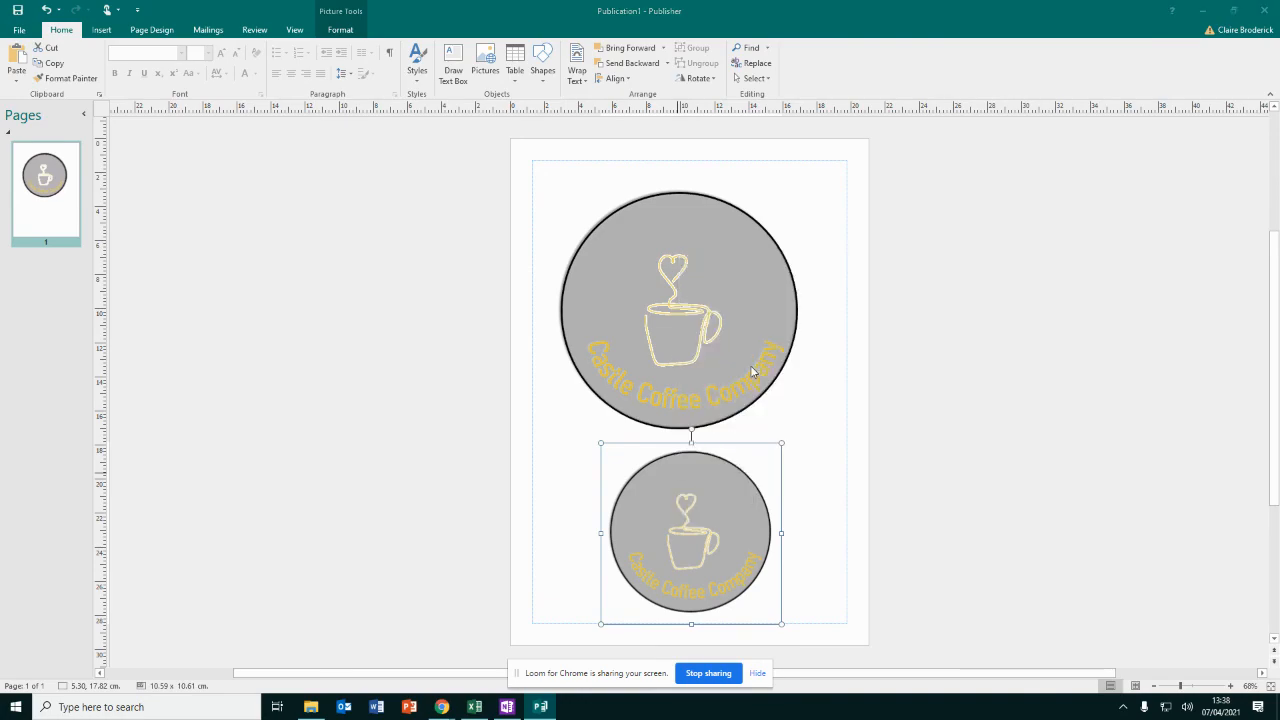